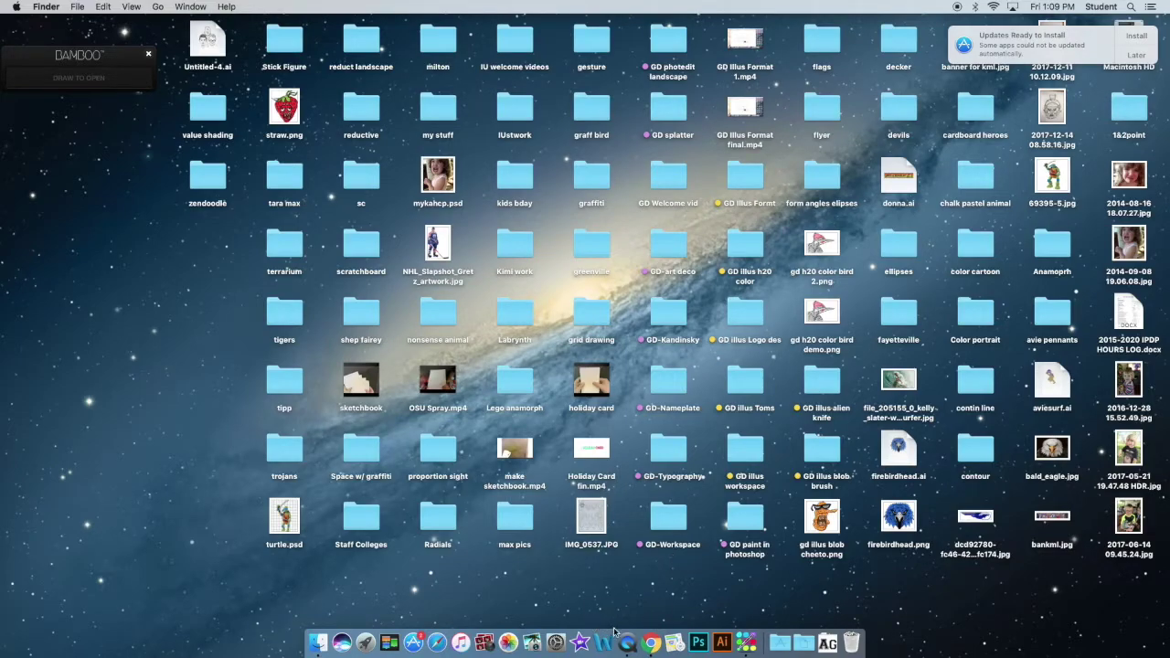
Step: Open Chrome and run a Google image search for "horse"
click(651, 642)
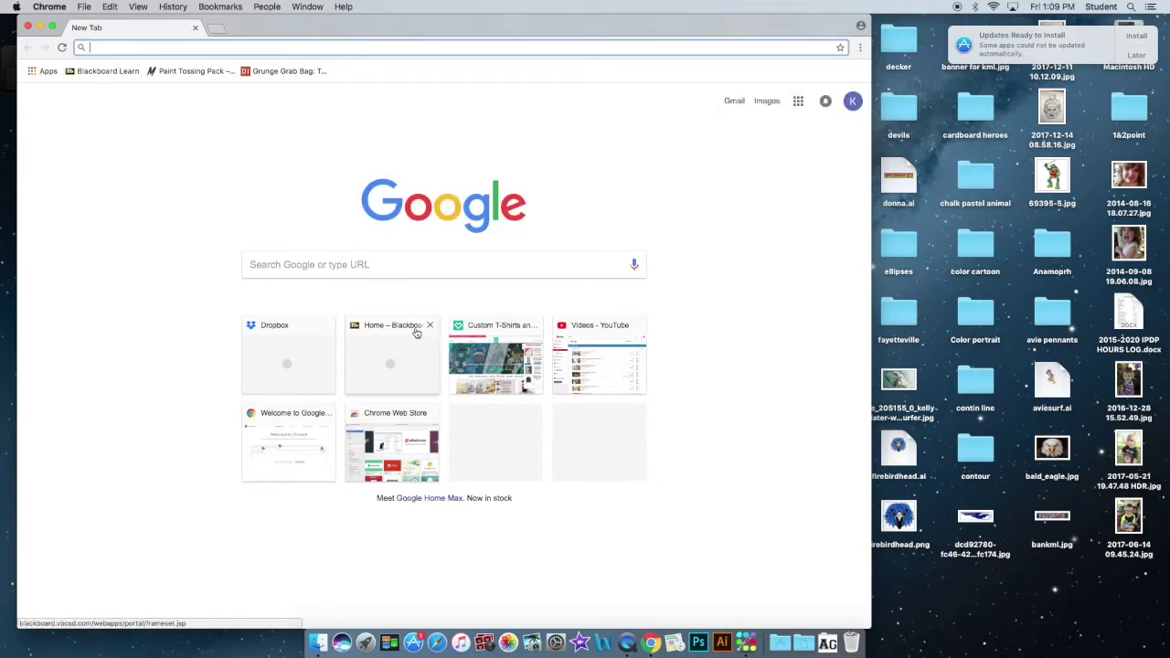
text(horse)
key(Return)
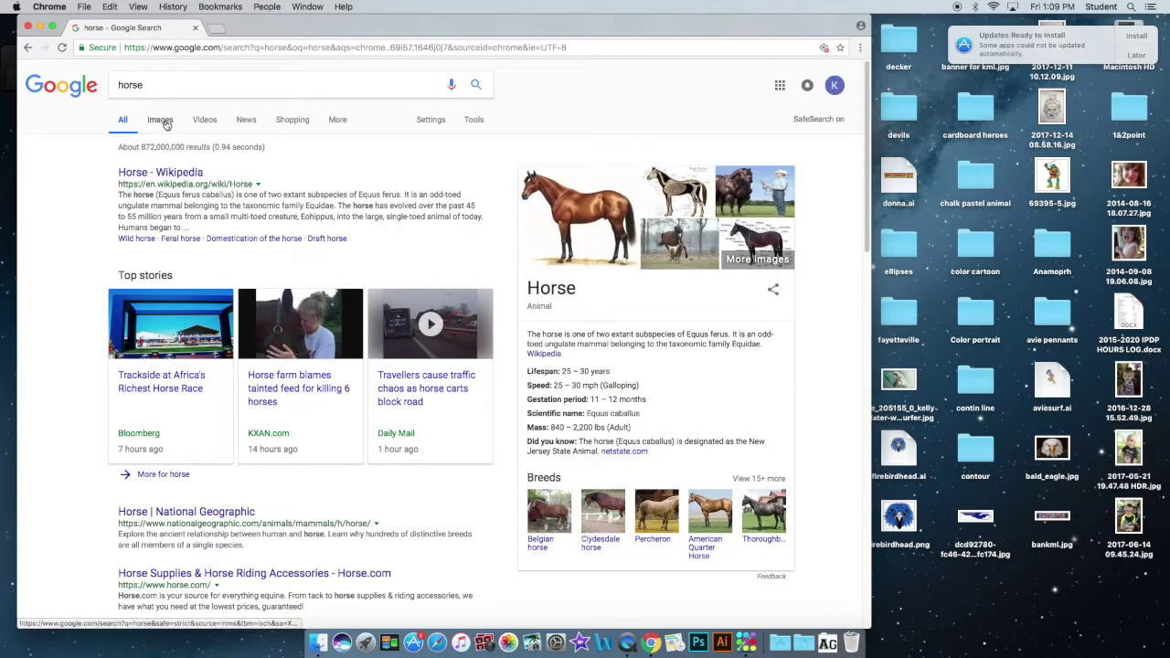
click(163, 121)
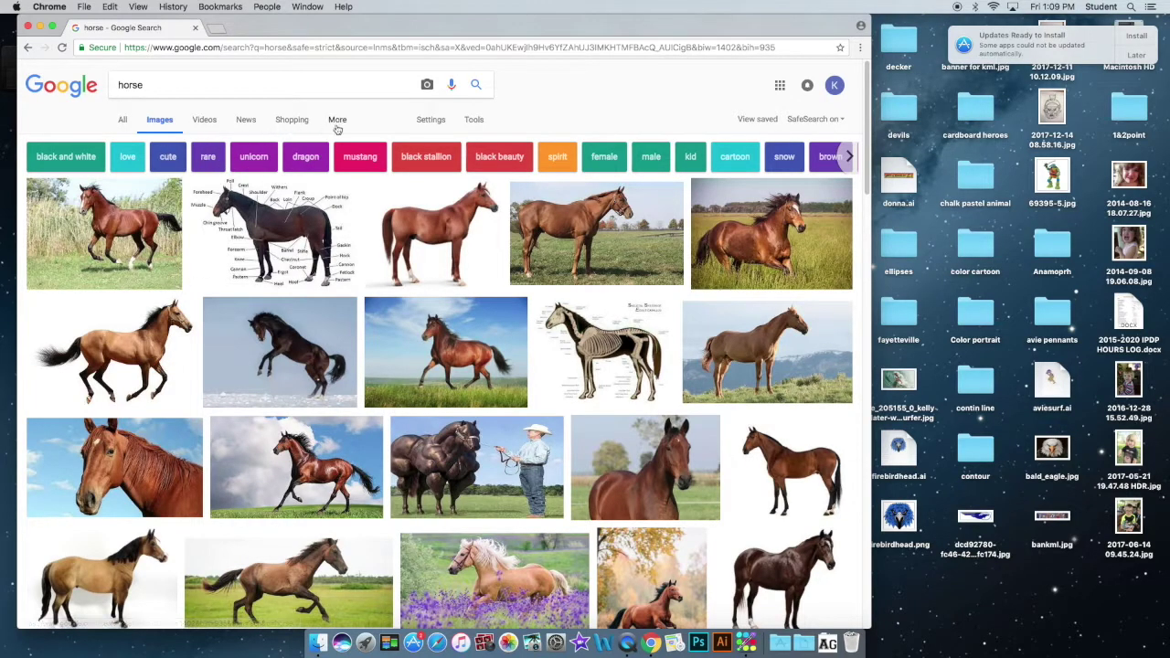
Step: Filter the horse image results to the Large size
click(474, 121)
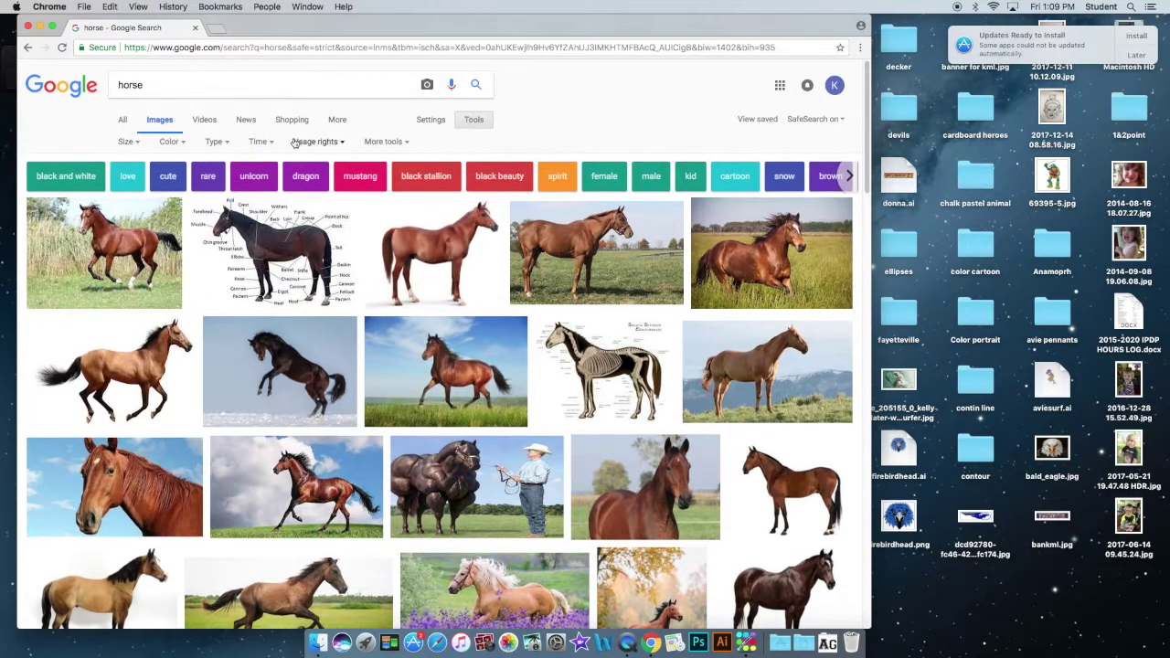
click(127, 142)
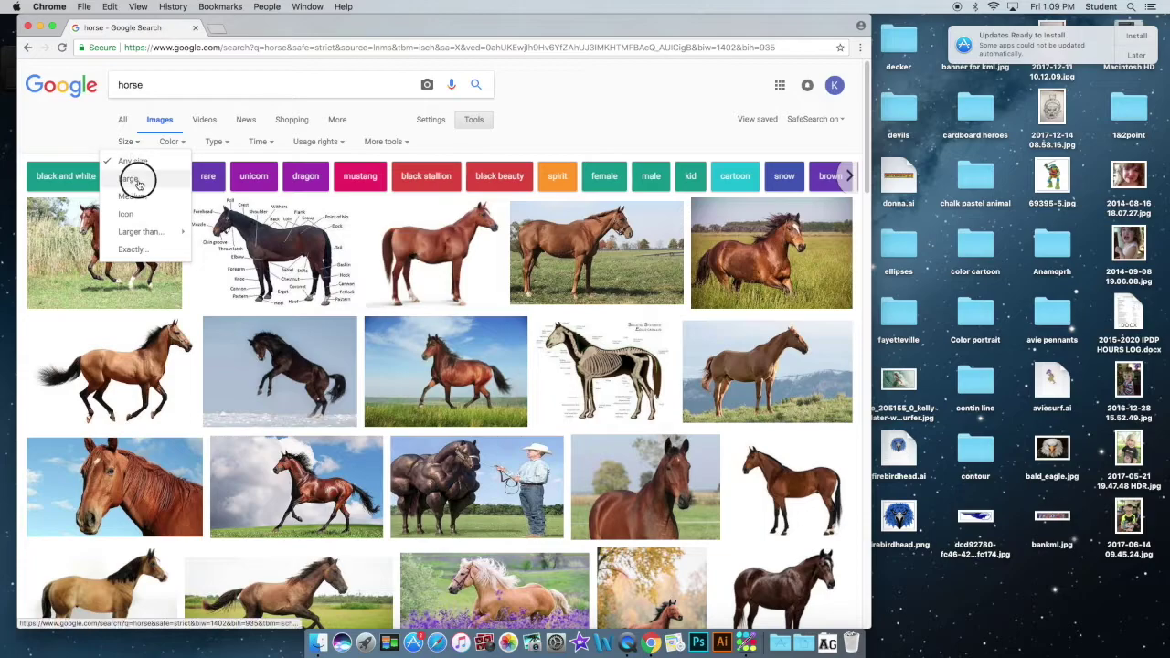
click(130, 180)
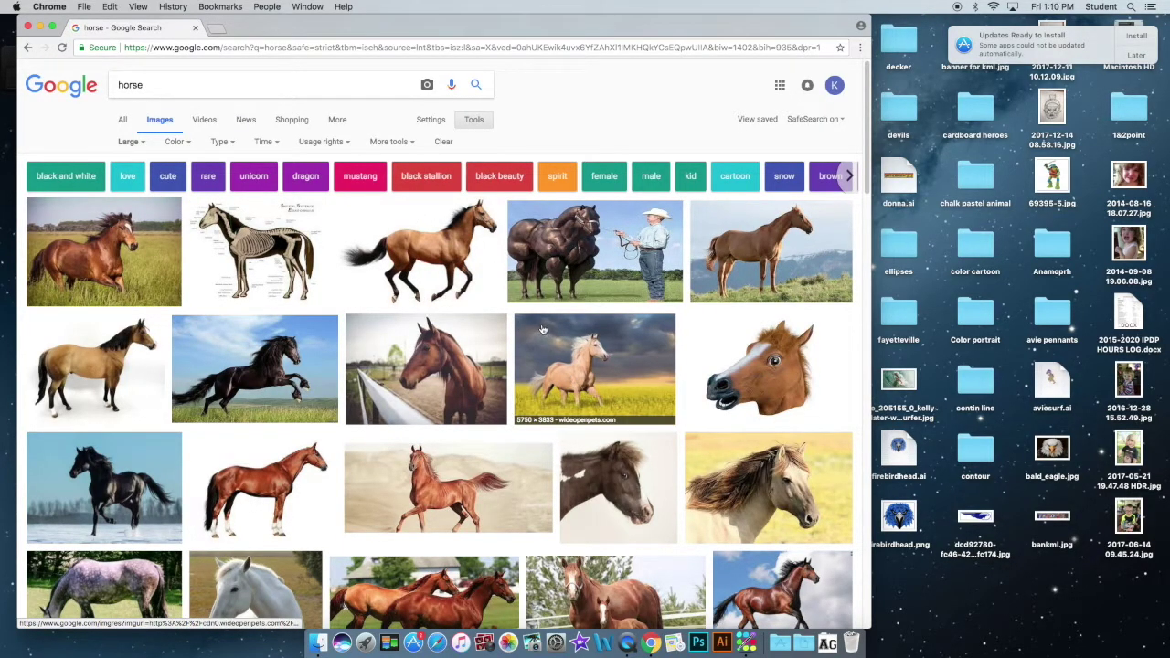
Step: Preview the brown horse trotting on grass under a cloudy sky and save the picture to the desktop
scroll(542, 329, down, 3)
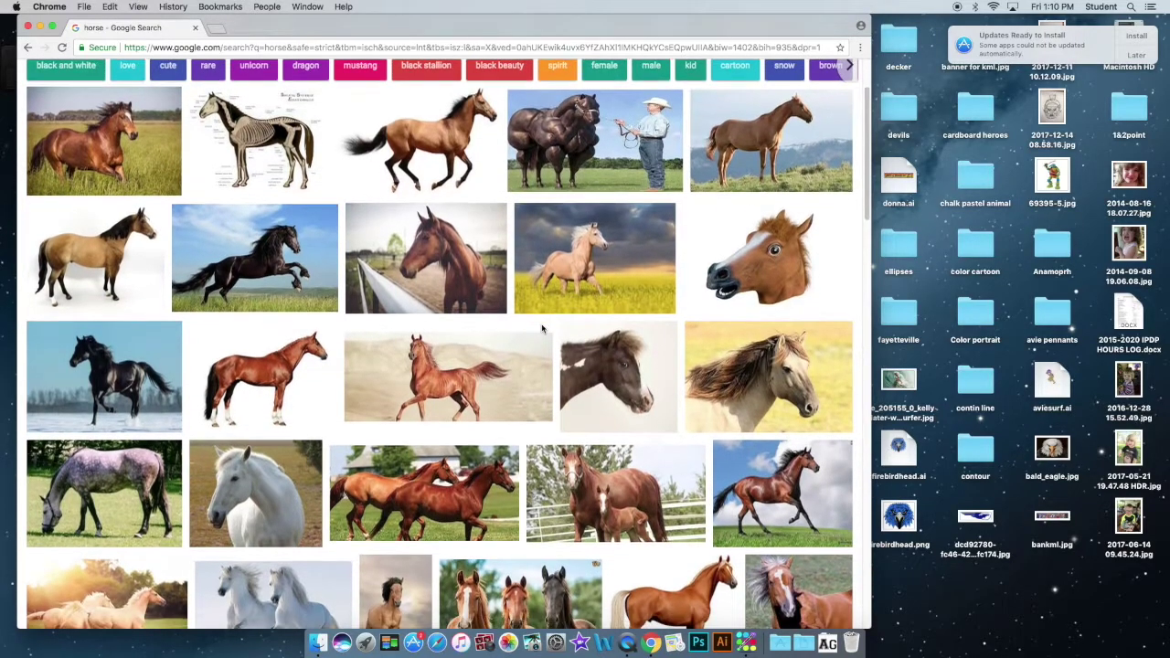
scroll(542, 329, down, 2)
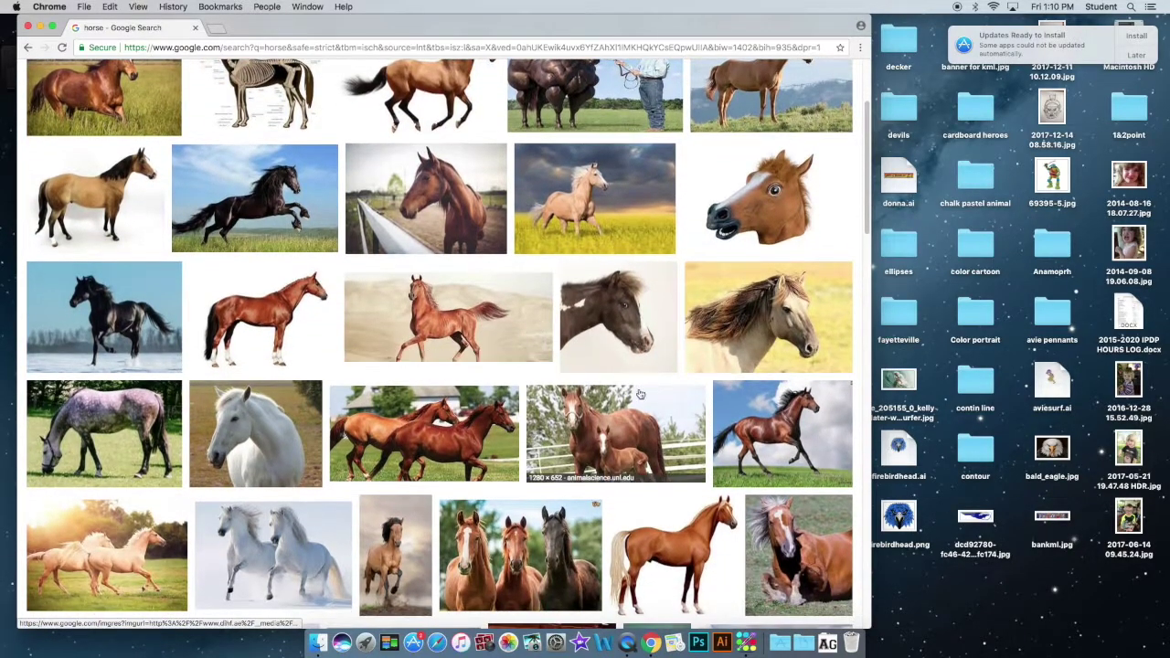
scroll(643, 390, down, 4)
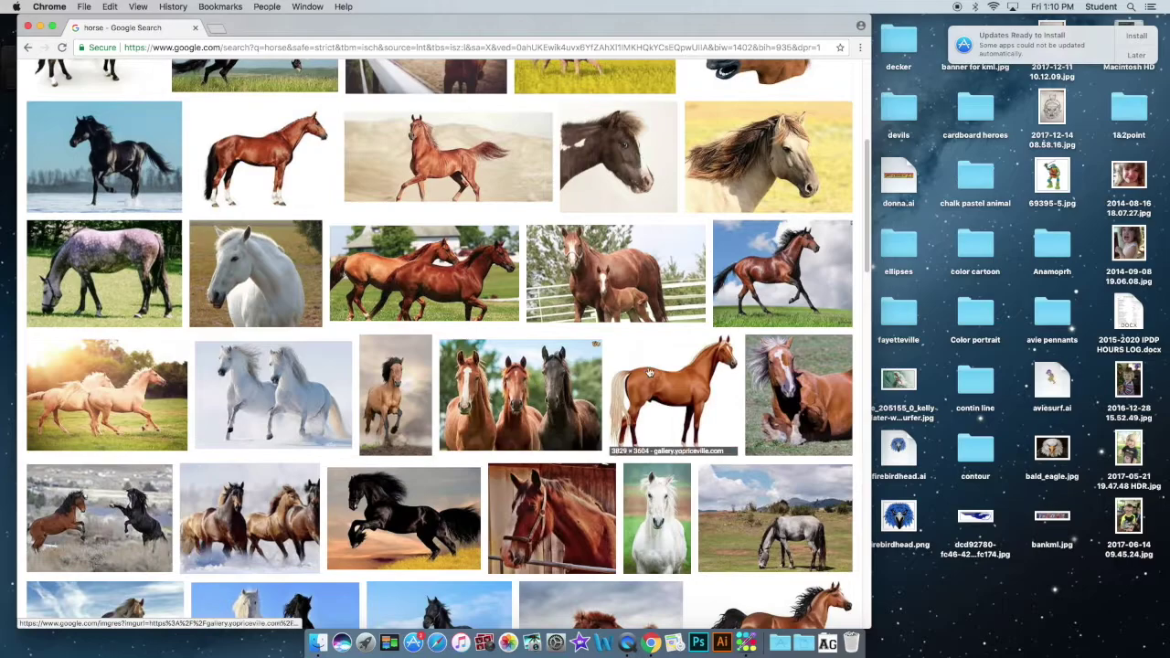
click(755, 277)
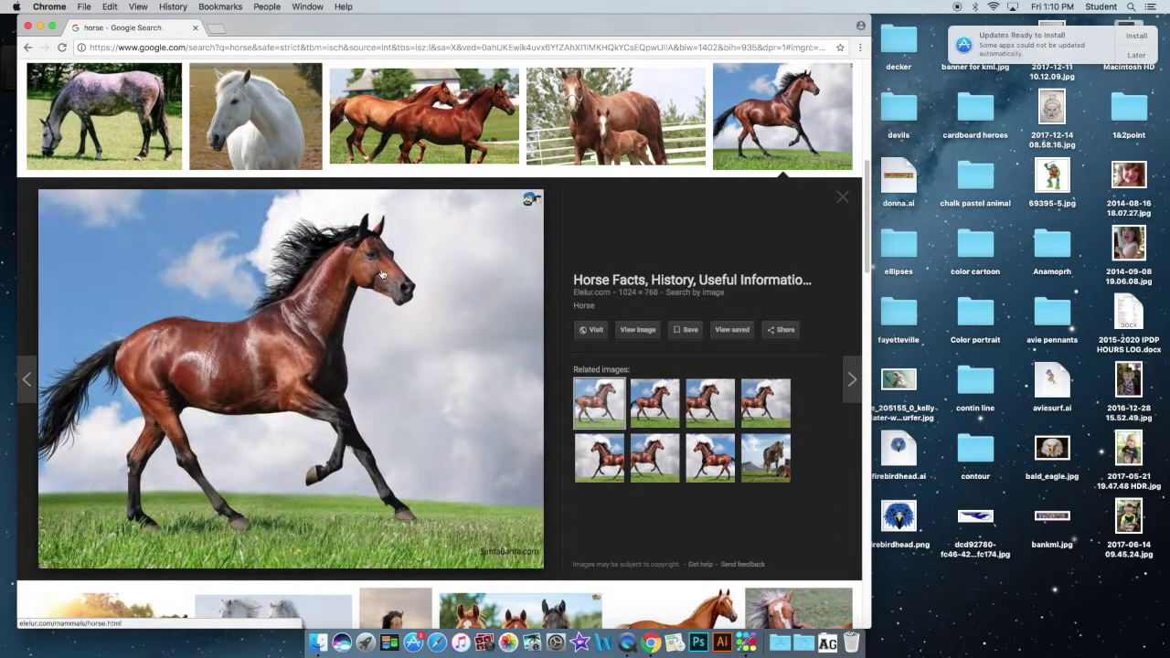
drag(254, 301, 963, 594)
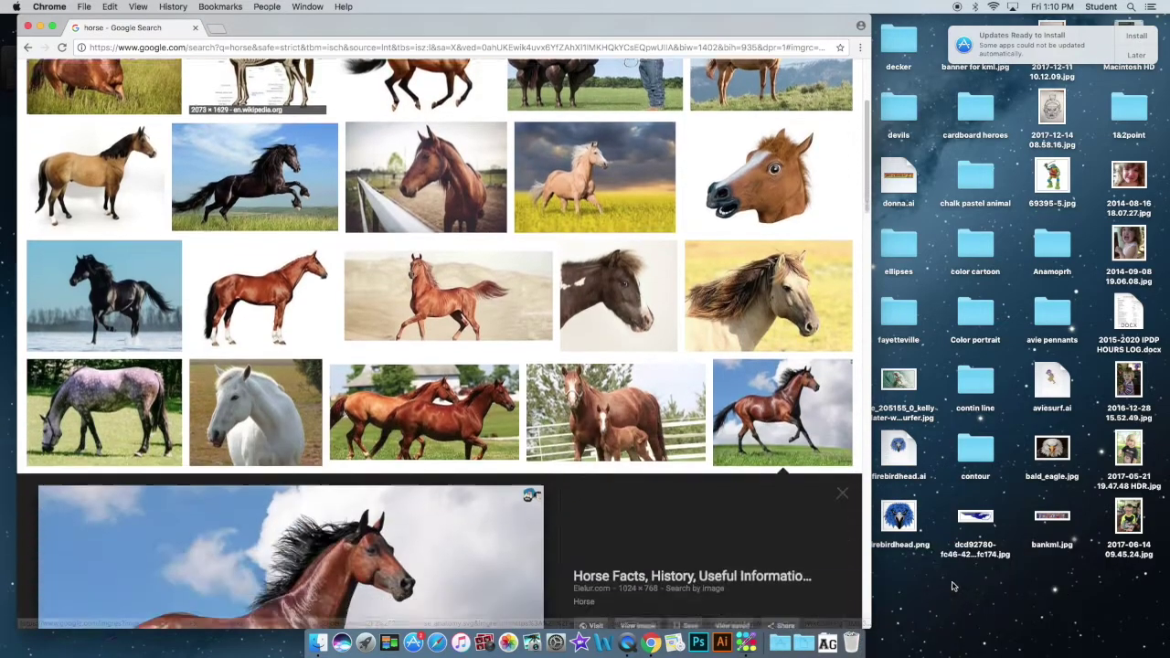
Step: Replace the image search term with "rooster" and run the search
scroll(638, 280, up, 5)
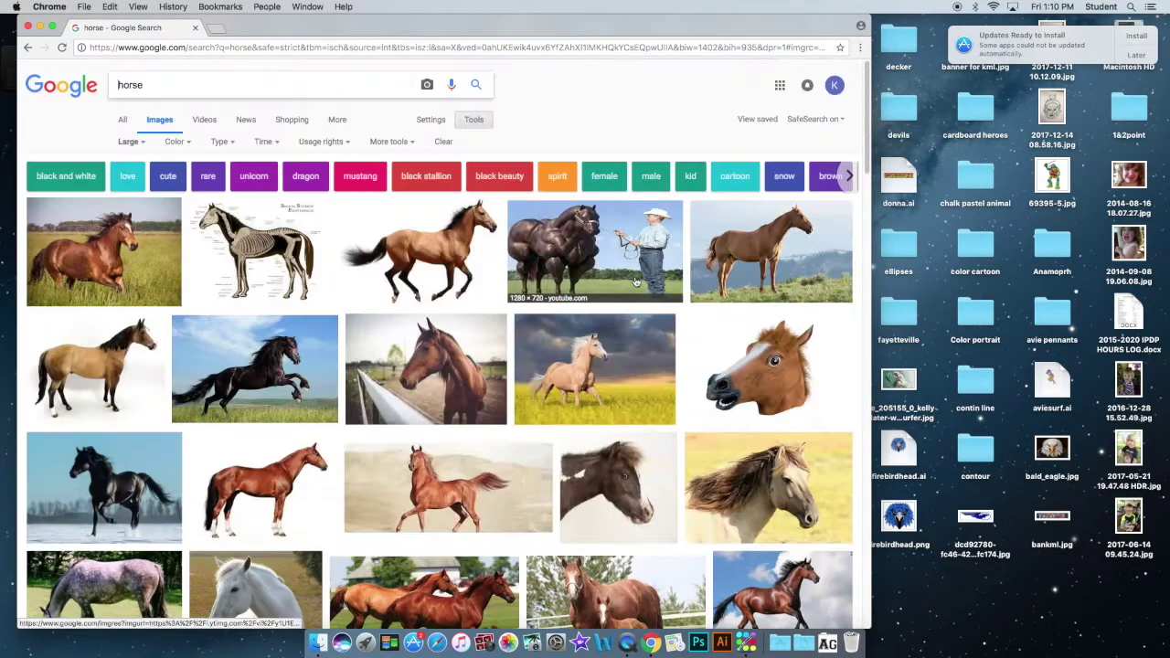
double_click(133, 84)
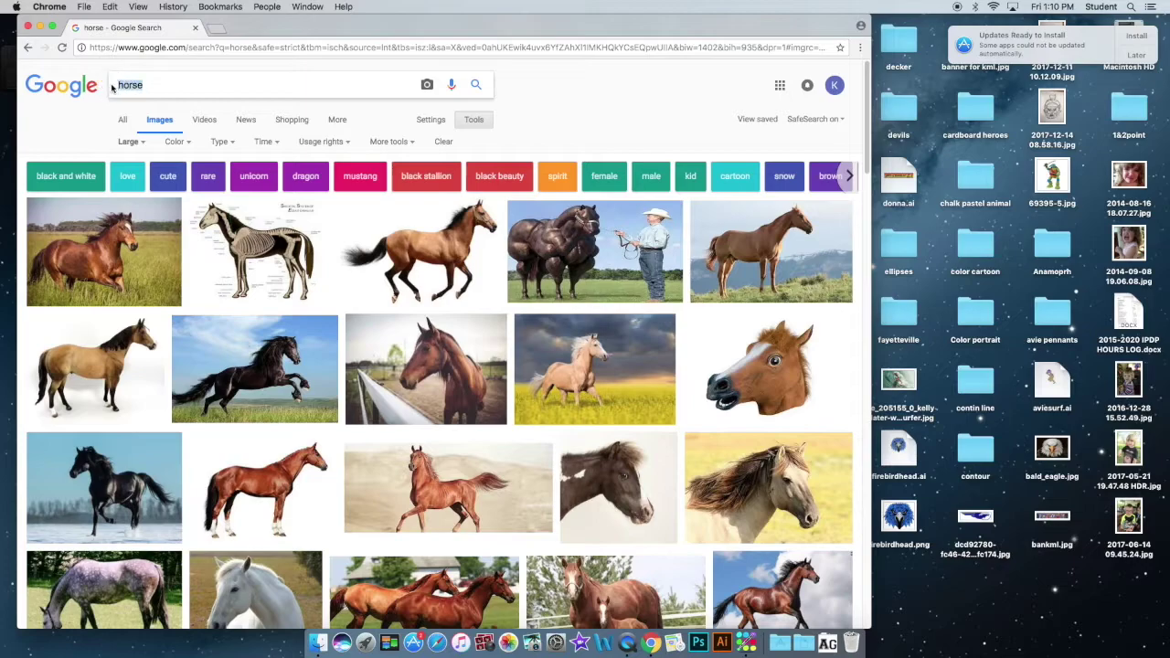
text(ch)
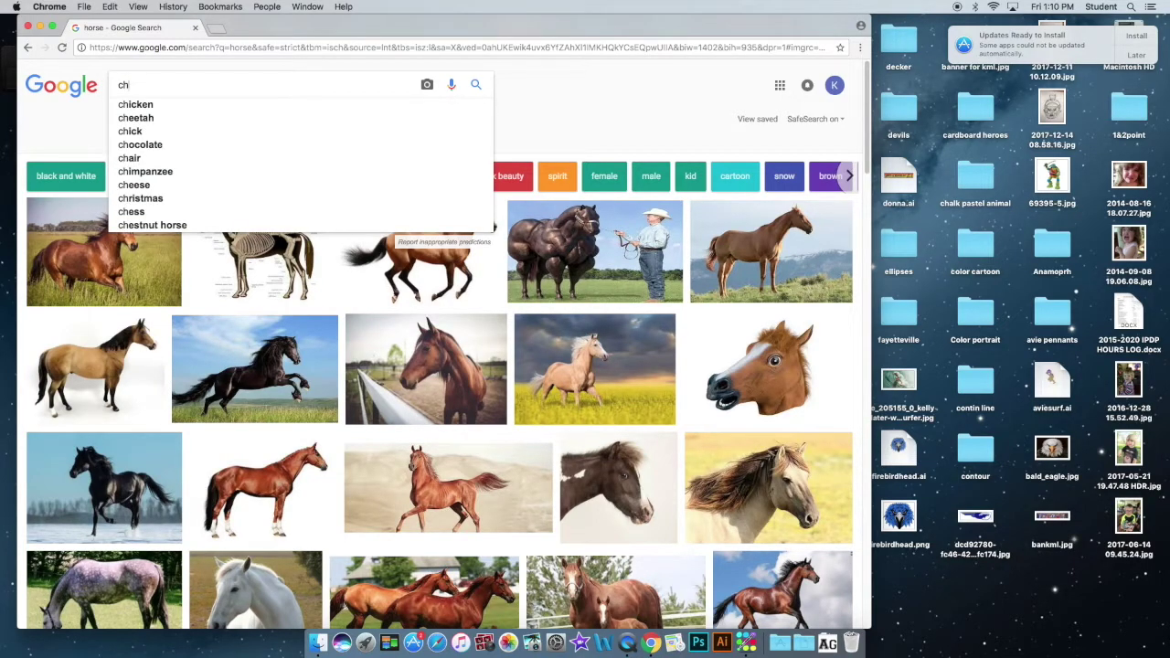
key(BackSpace)
key(BackSpace)
text(rooster)
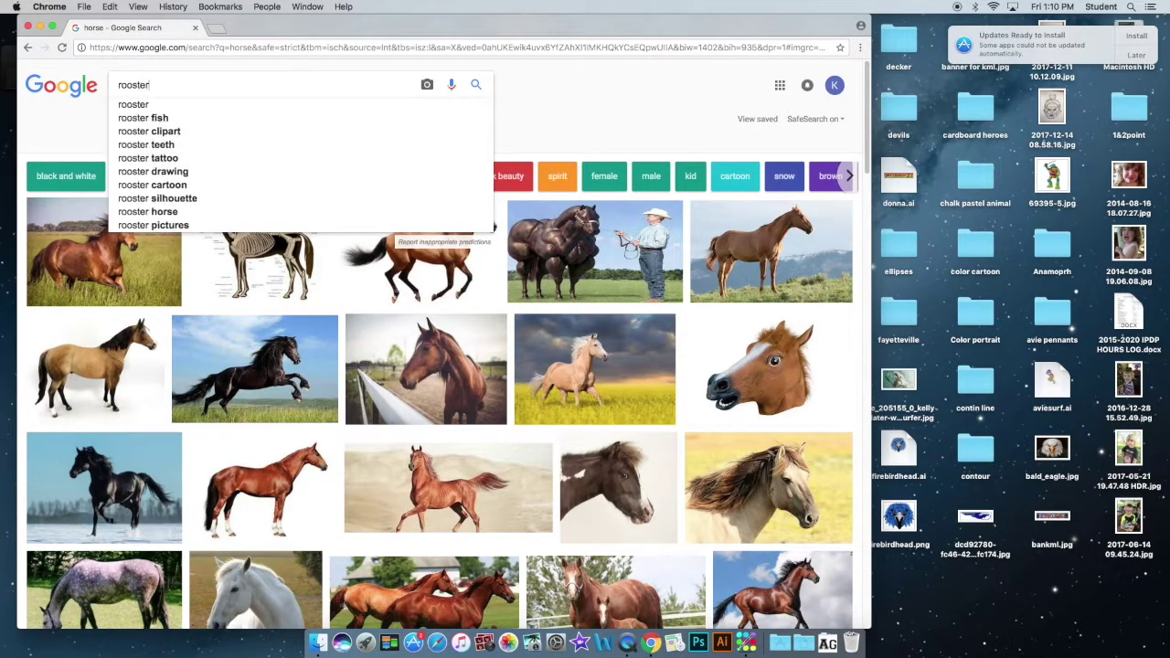
key(Return)
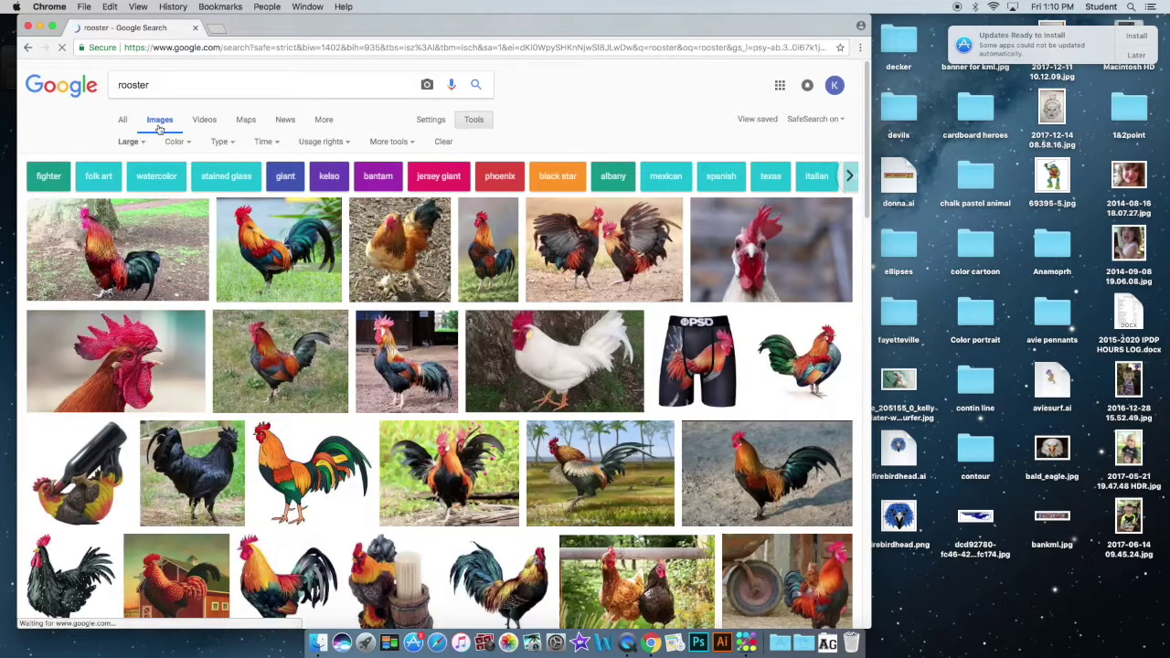
Step: Preview the close-up of the crowing rooster's head, save it to the desktop, and minimize the browser window
scroll(274, 365, down, 1)
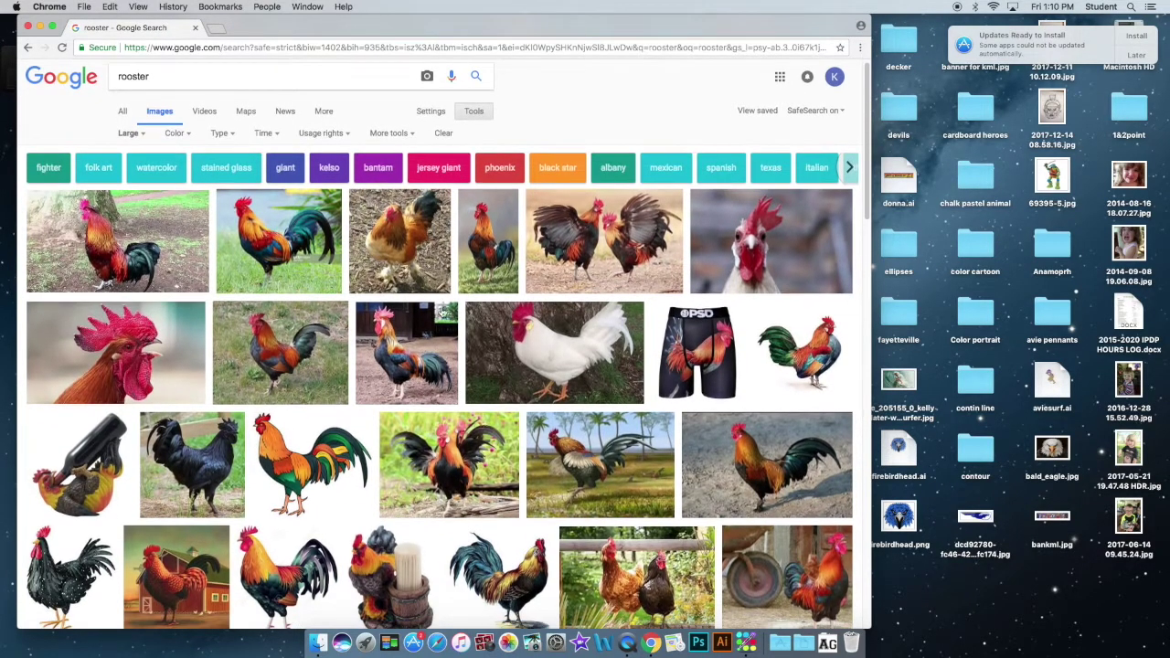
click(142, 359)
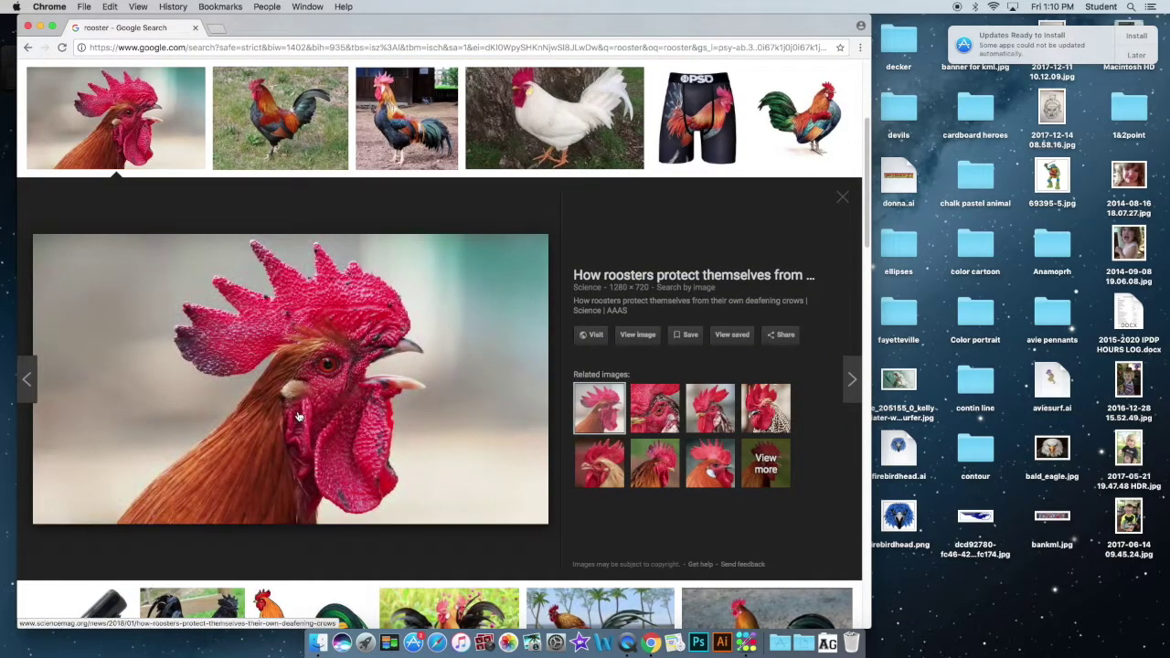
drag(308, 365, 1047, 625)
click(41, 28)
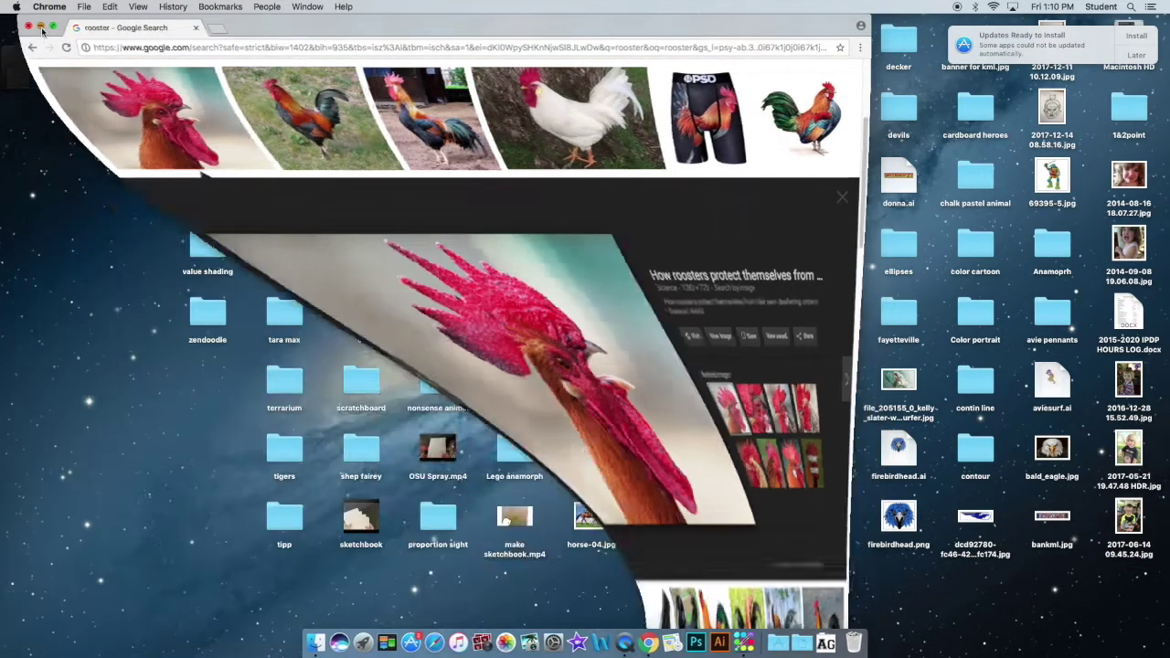
Step: Open Word with a blank document and postpone the system update reminder until tomorrow
click(593, 644)
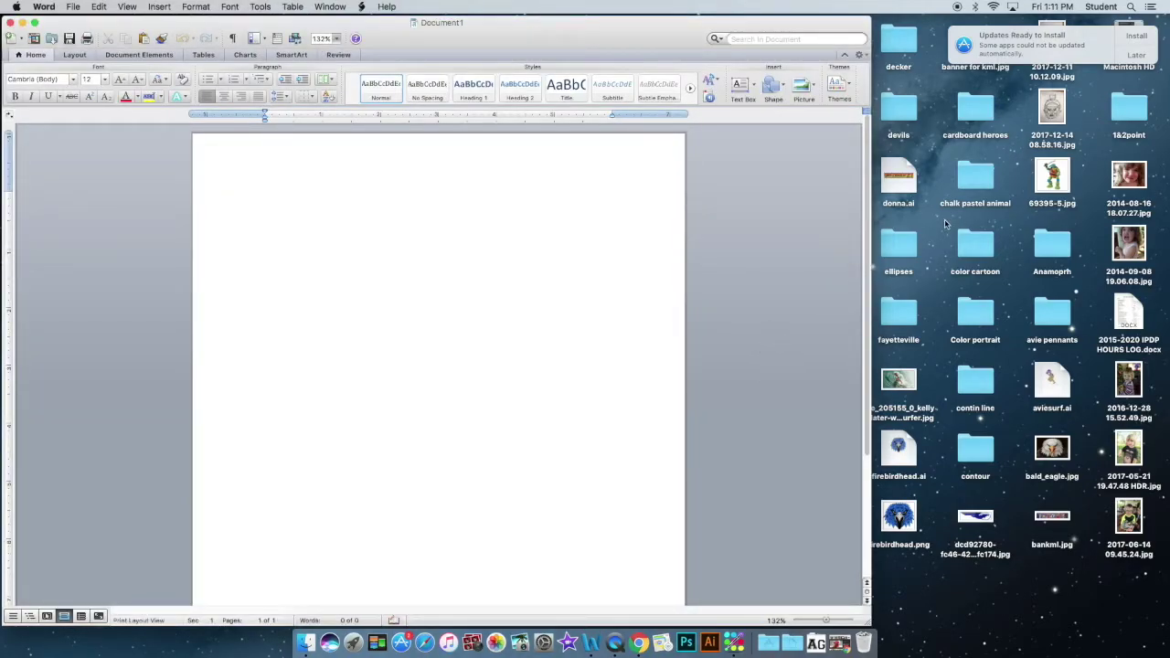
click(1140, 59)
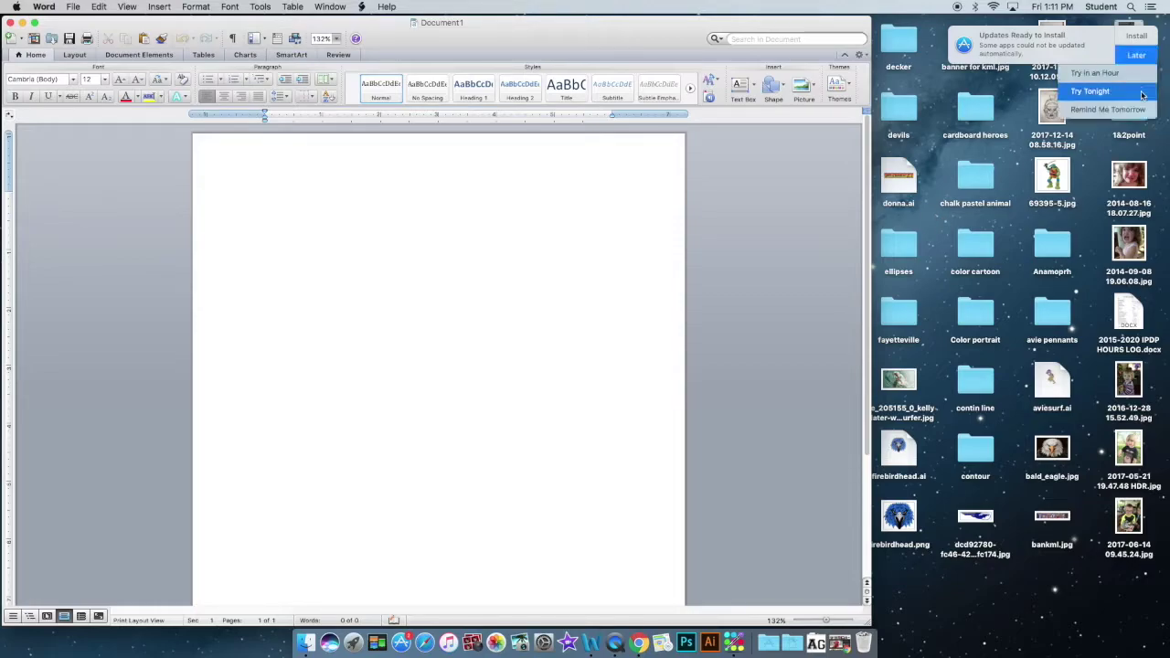
click(1136, 111)
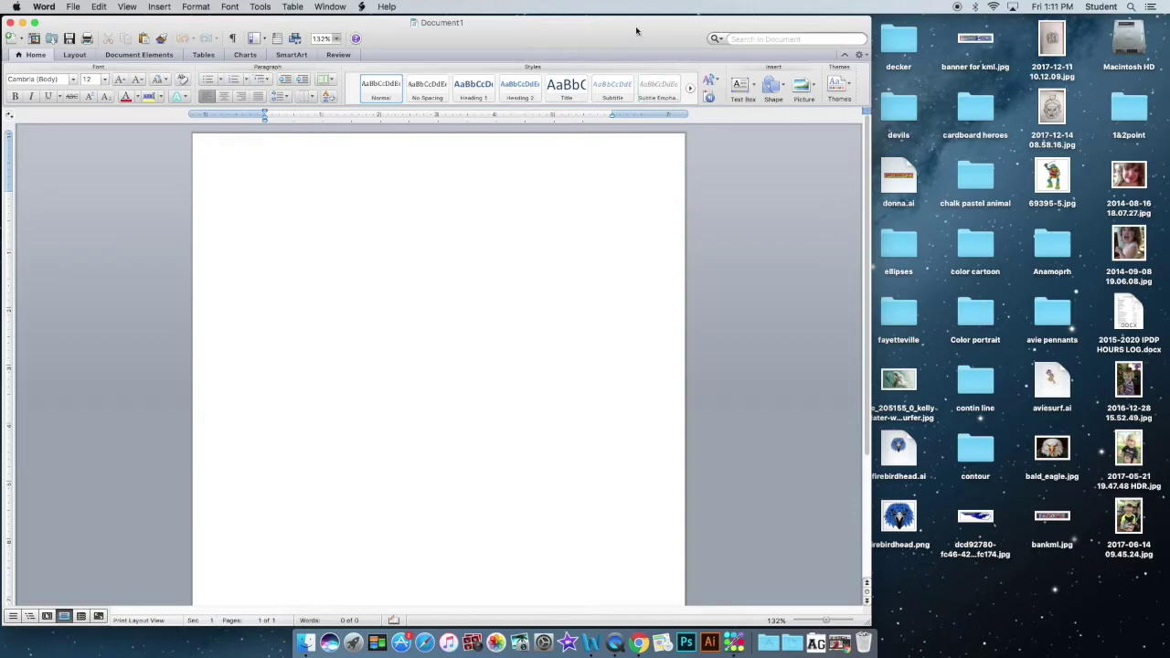
Step: Set the blank document's page orientation to Landscape
drag(563, 40, 746, 60)
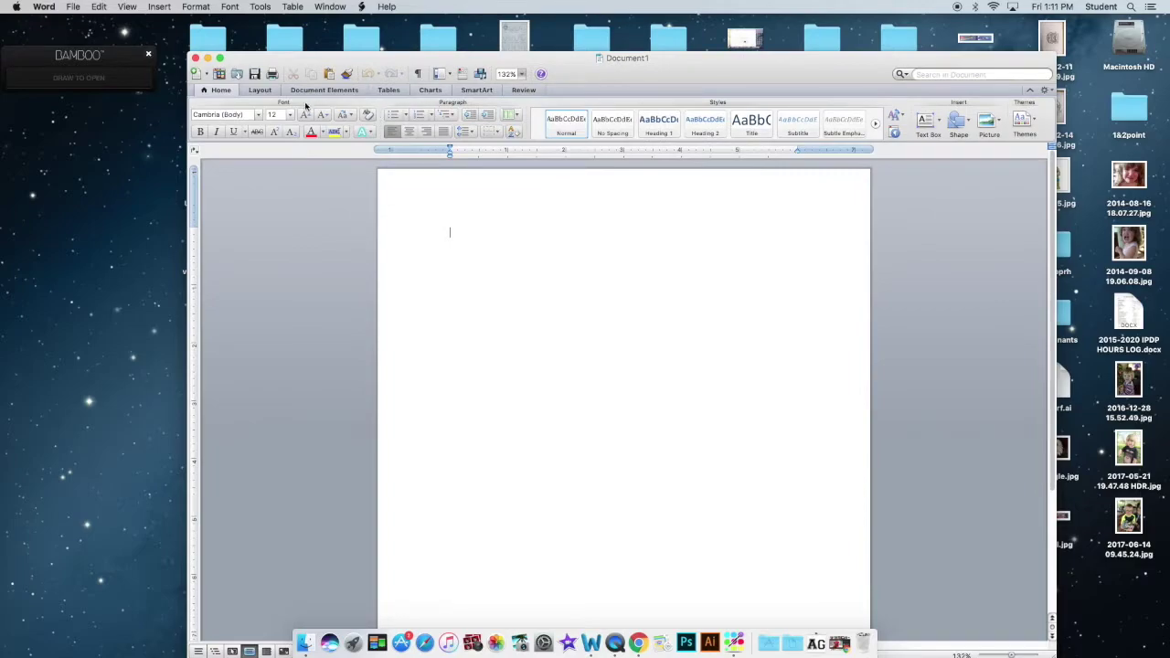
click(262, 90)
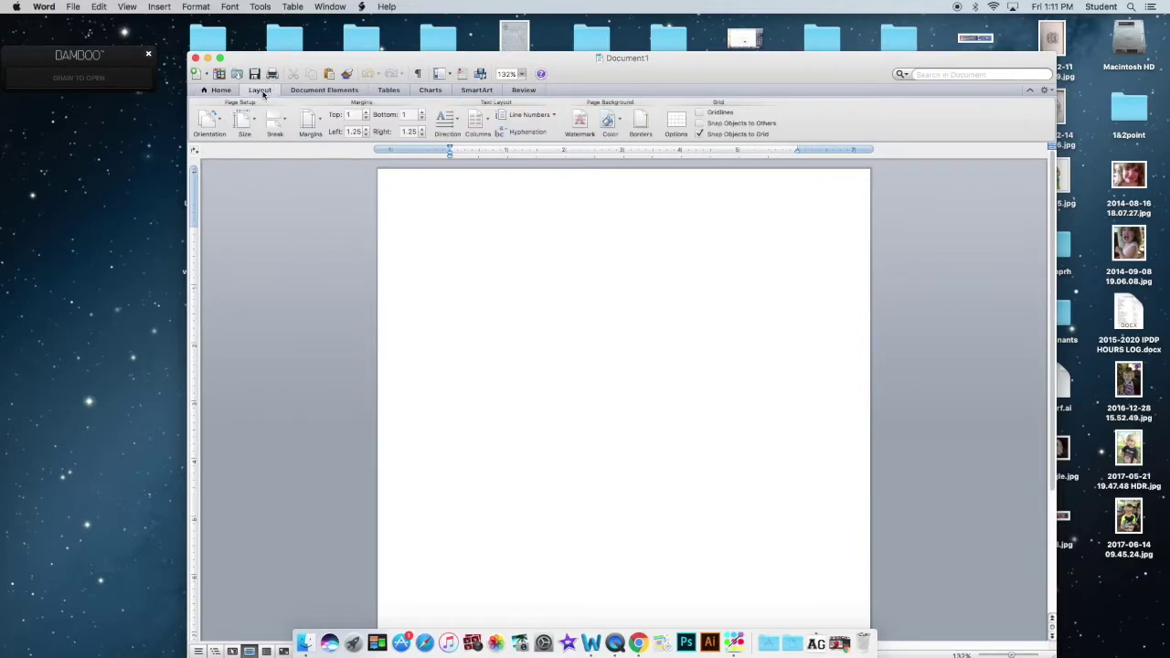
click(214, 123)
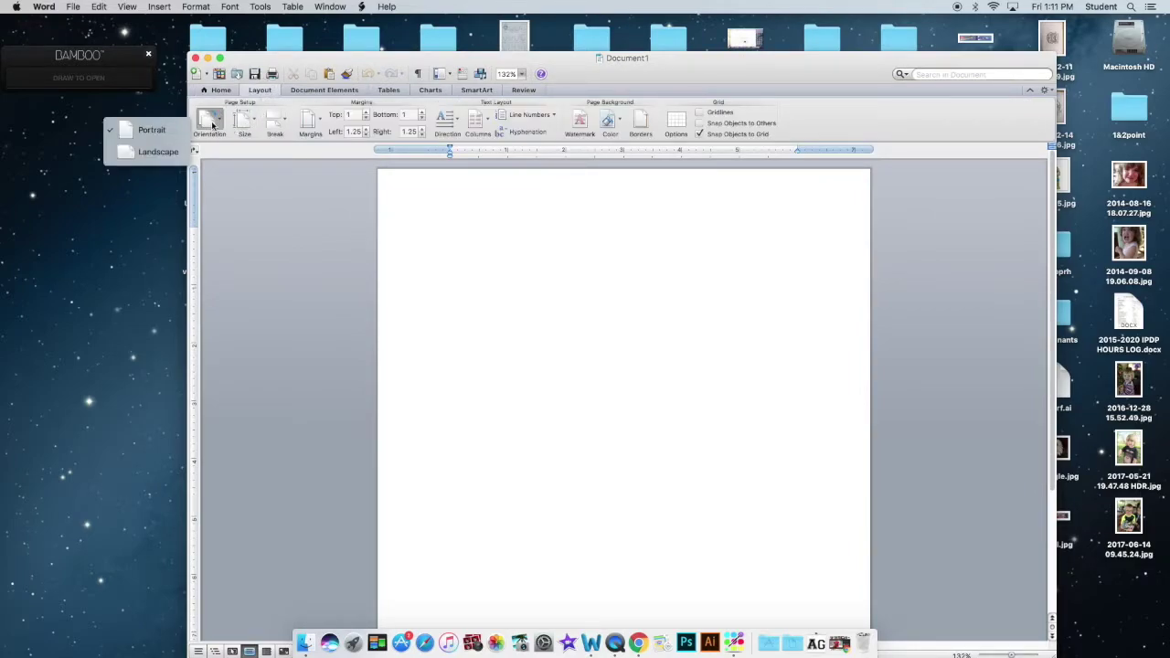
click(158, 152)
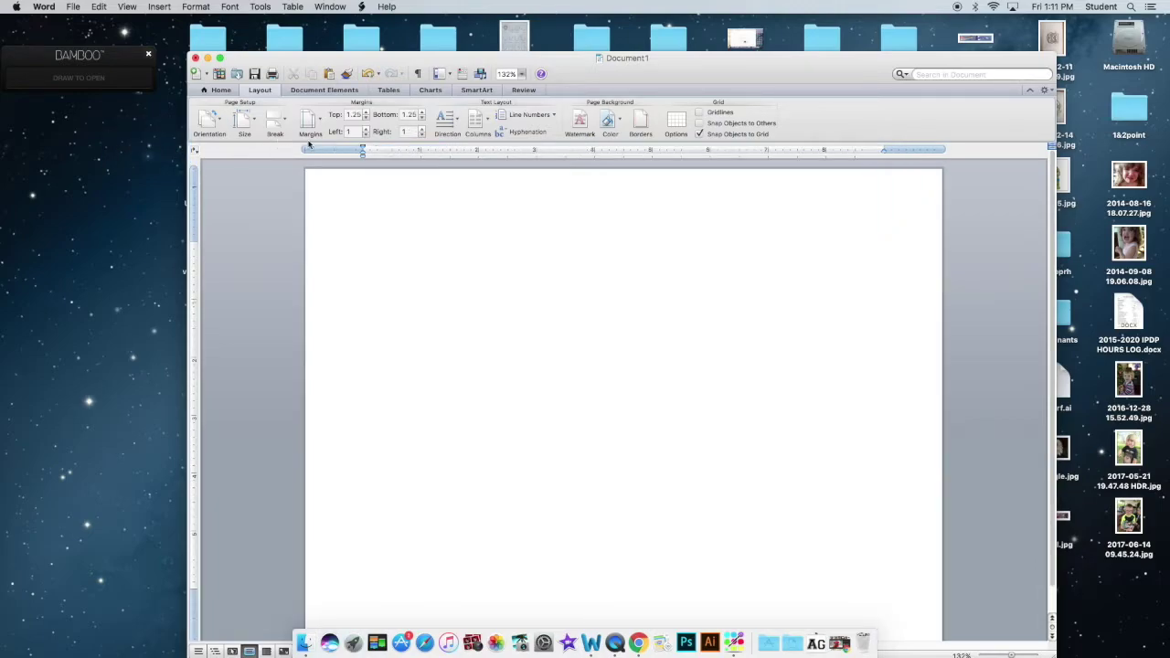
Step: Insert the rooster picture from the desktop into the document, moving the window aside to reach the file
drag(555, 73, 810, 71)
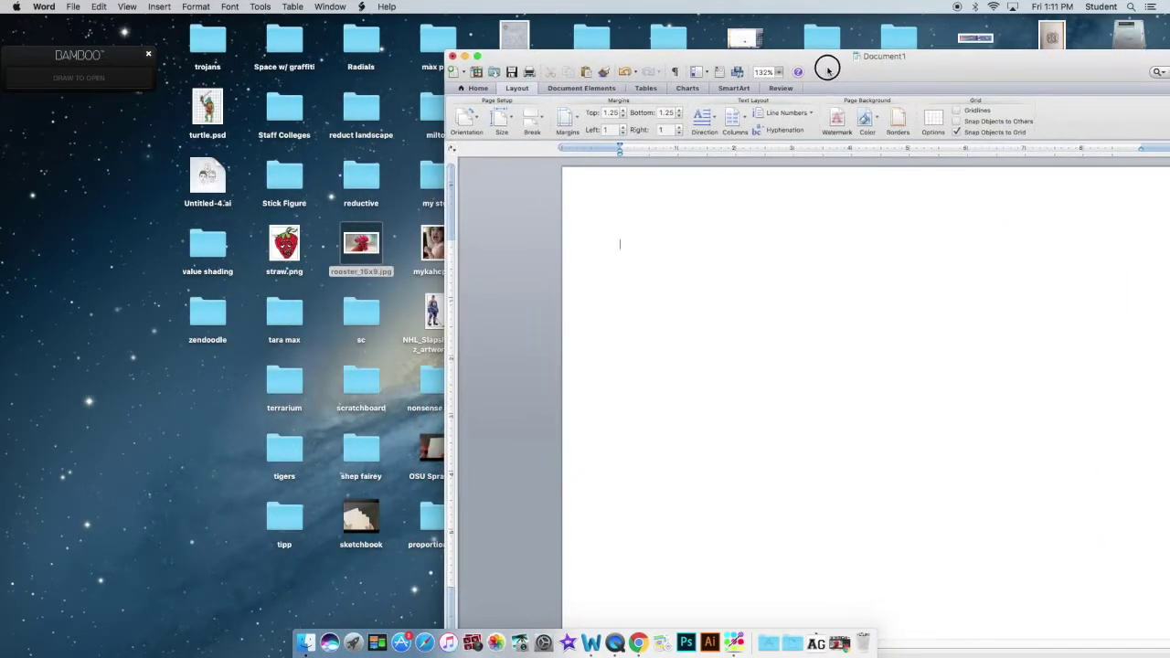
drag(361, 245, 742, 185)
drag(886, 75, 477, 77)
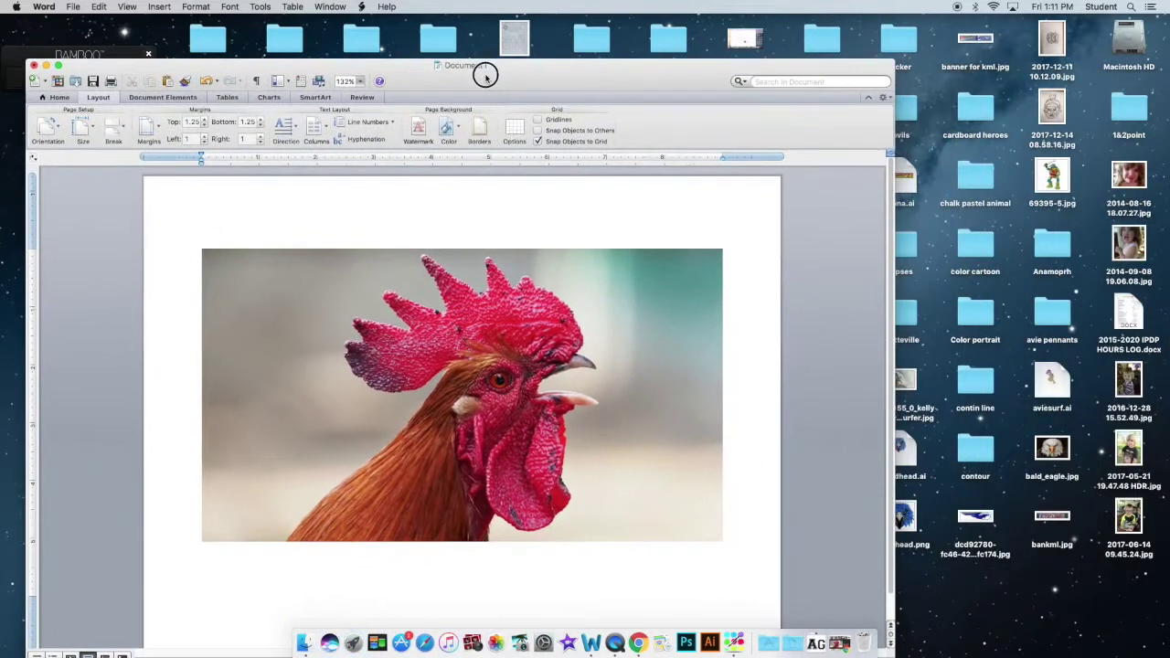
Step: Shrink the rooster picture proportionally to about 4.9 inches wide and 2.75 inches high
click(464, 340)
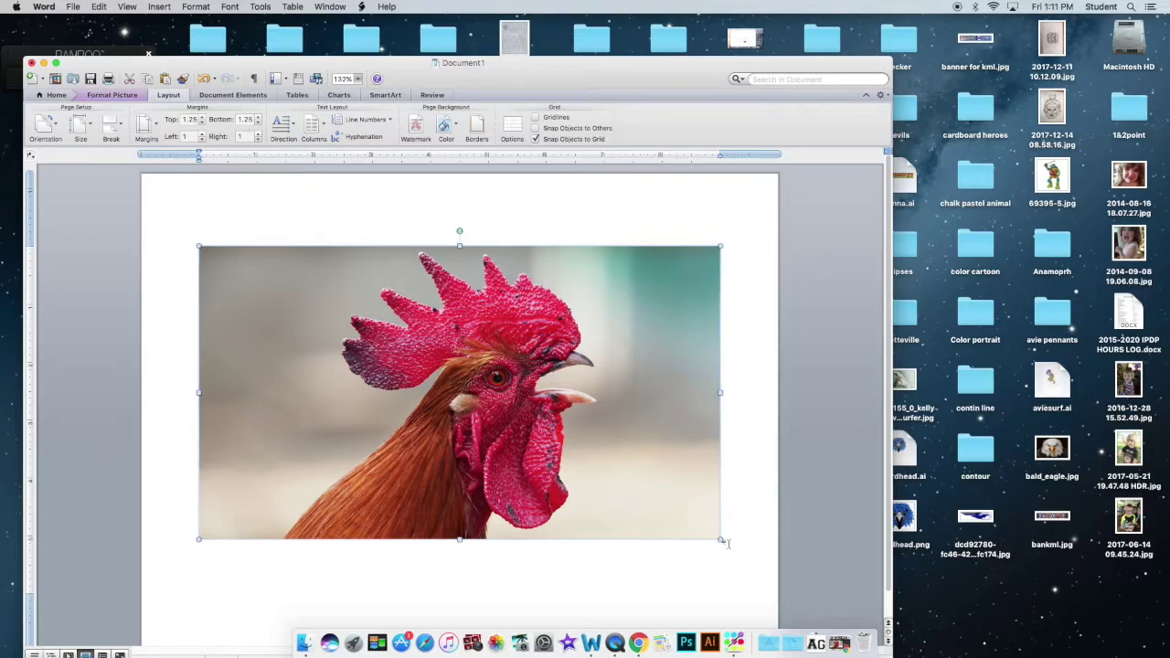
drag(677, 531, 491, 457)
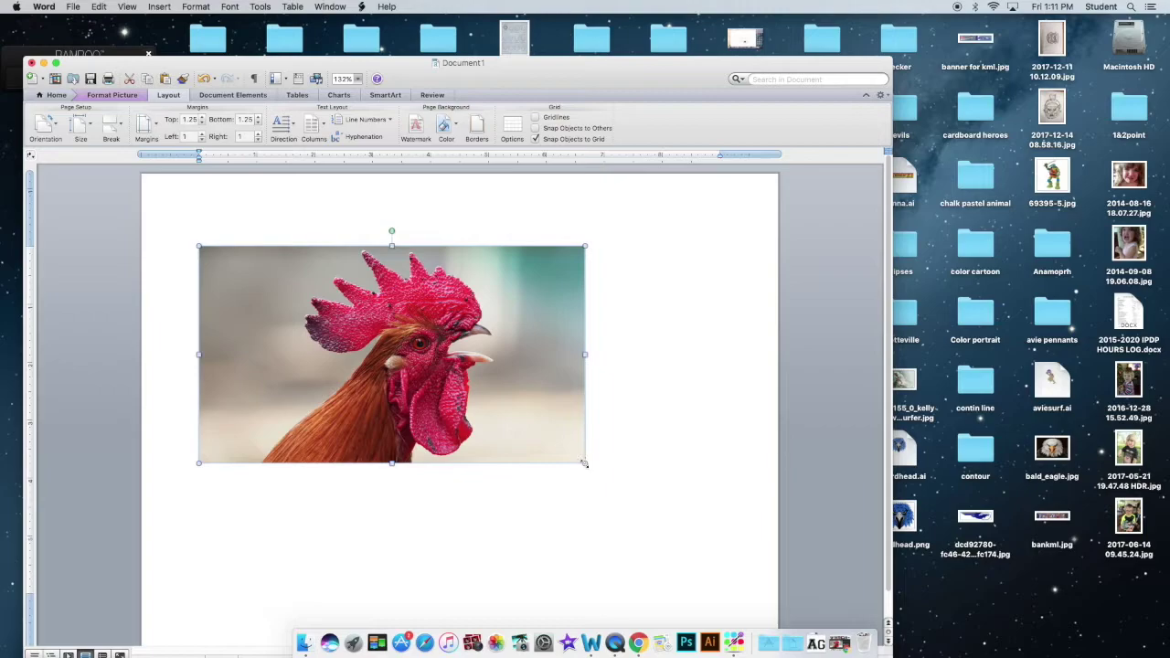
drag(583, 464, 481, 405)
click(522, 403)
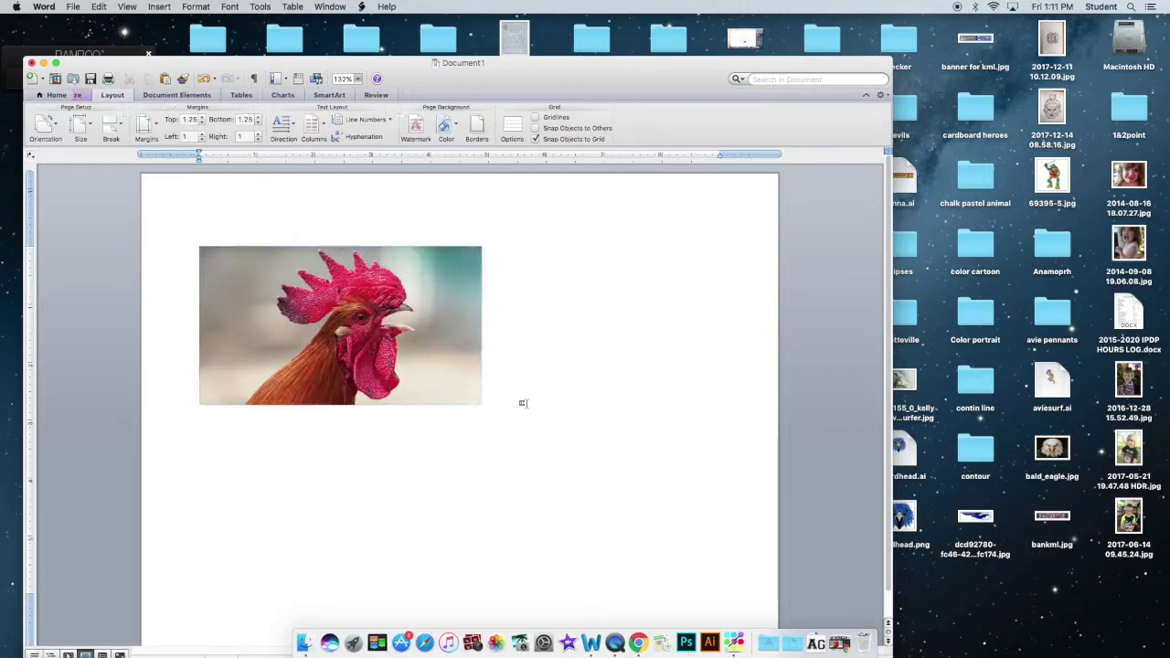
Step: Set the rooster picture's text wrapping to In Front of Text
click(373, 335)
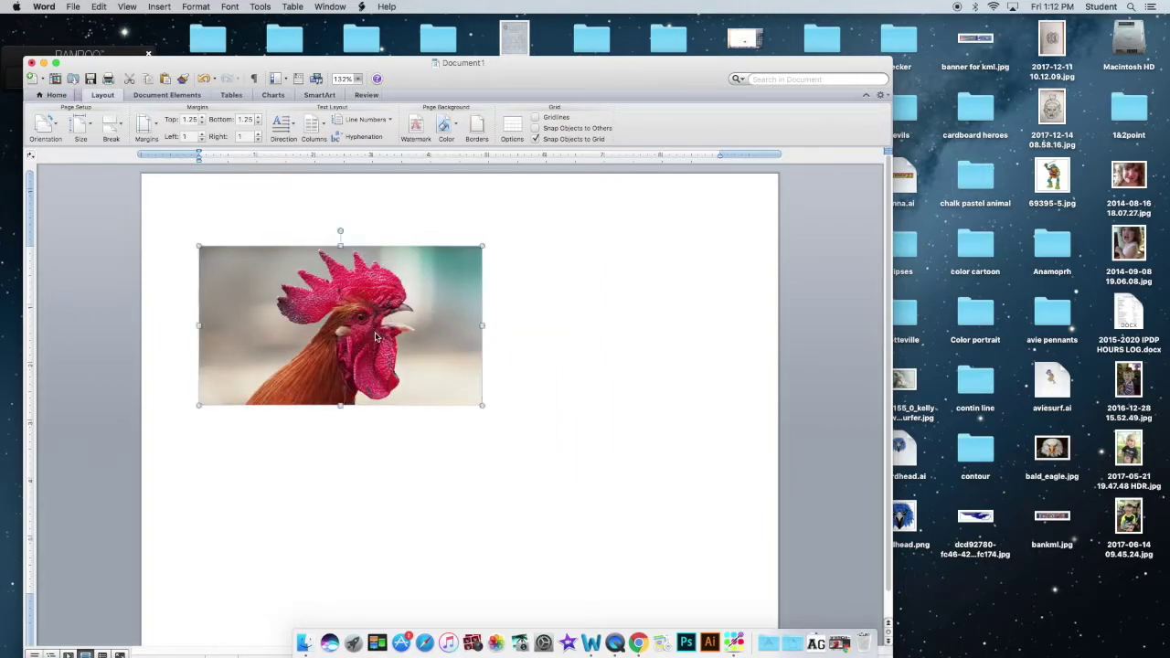
click(120, 97)
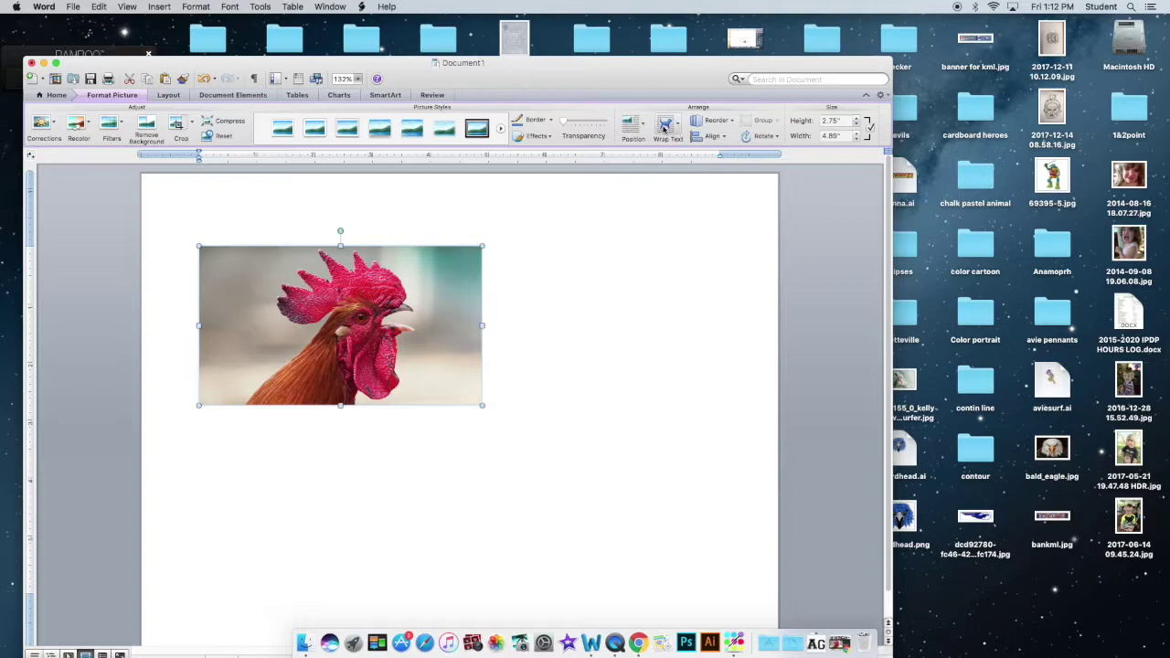
click(676, 129)
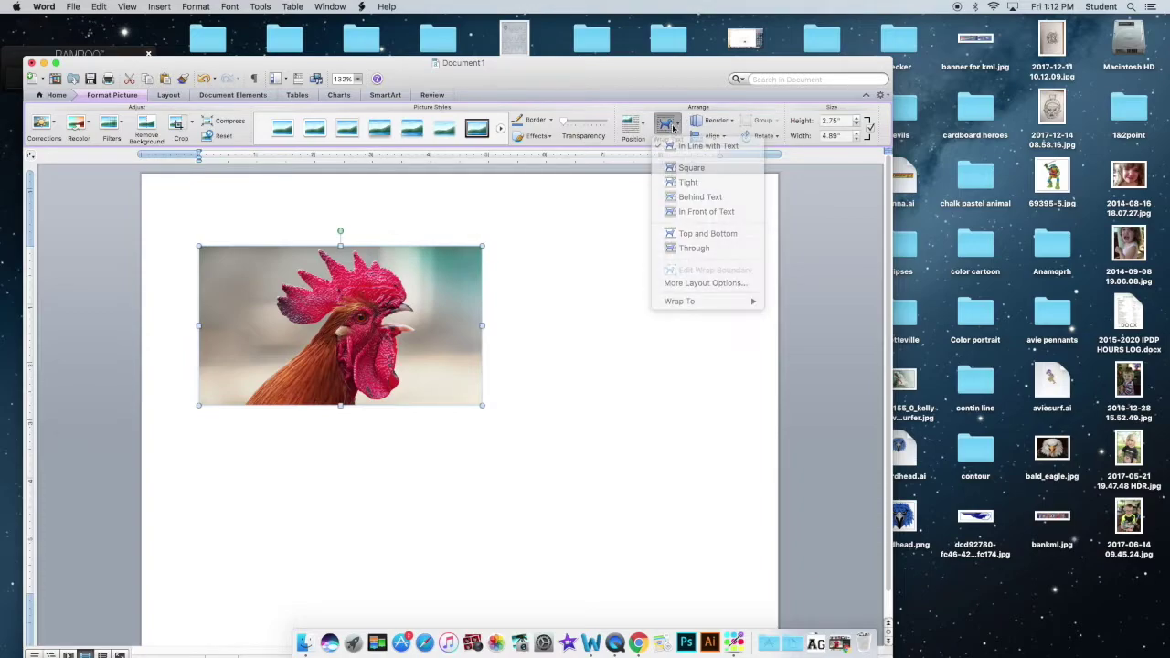
click(677, 129)
click(676, 128)
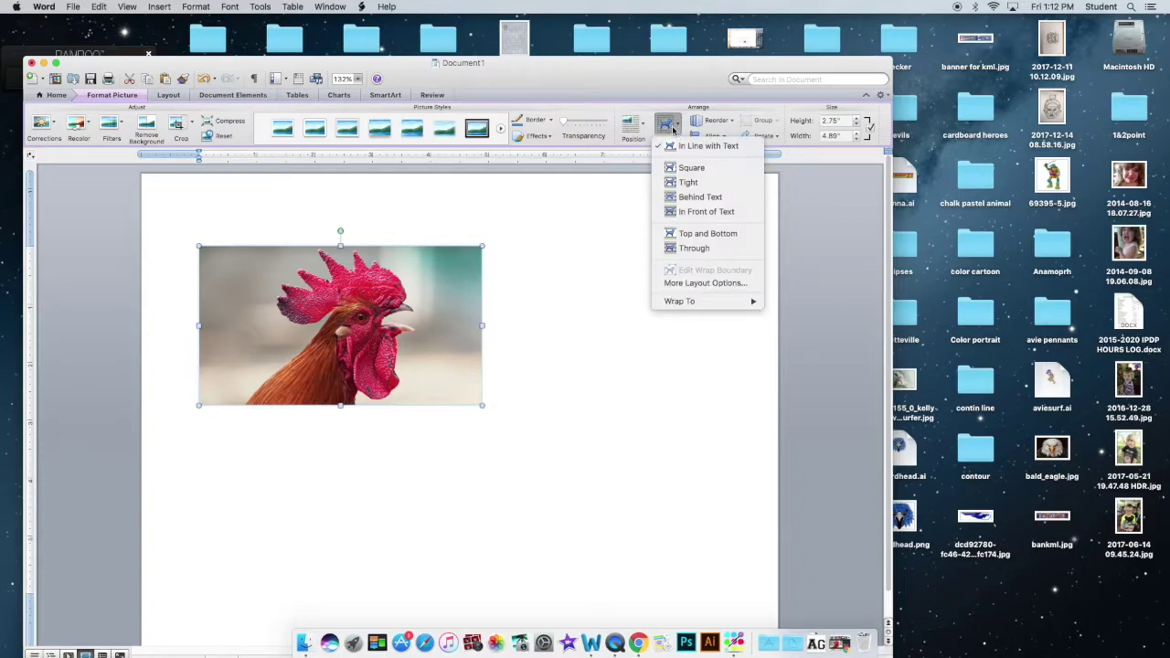
click(700, 211)
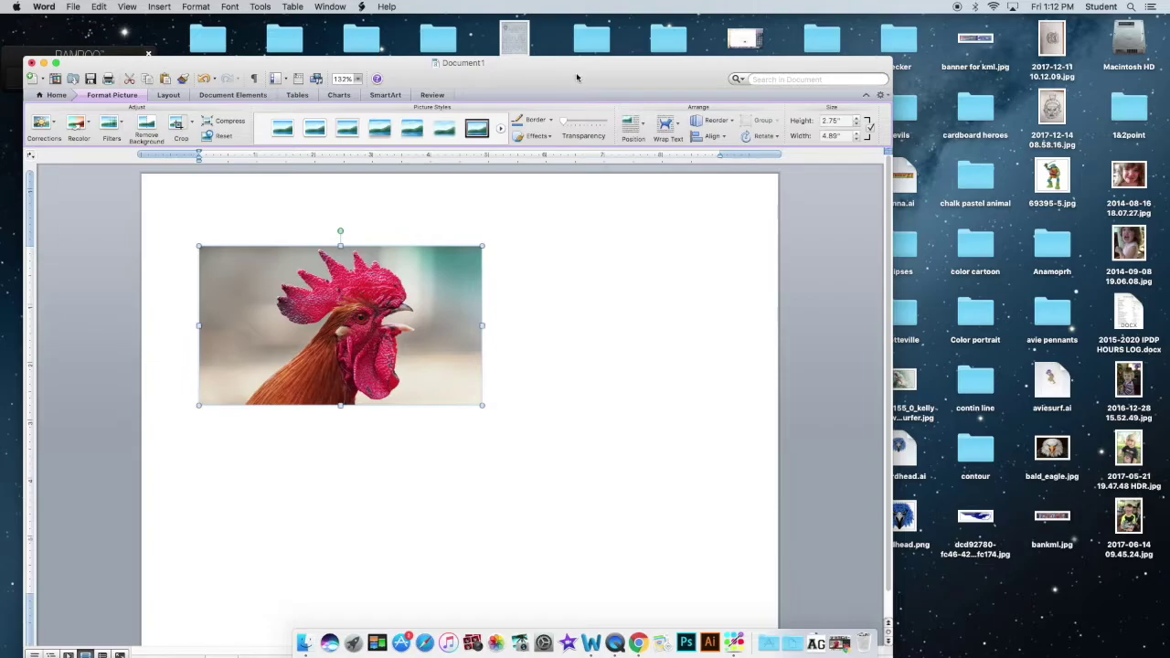
Step: Insert horse-04.jpg from the desktop into the document, moving the window aside to reach the file
drag(576, 77, 219, 82)
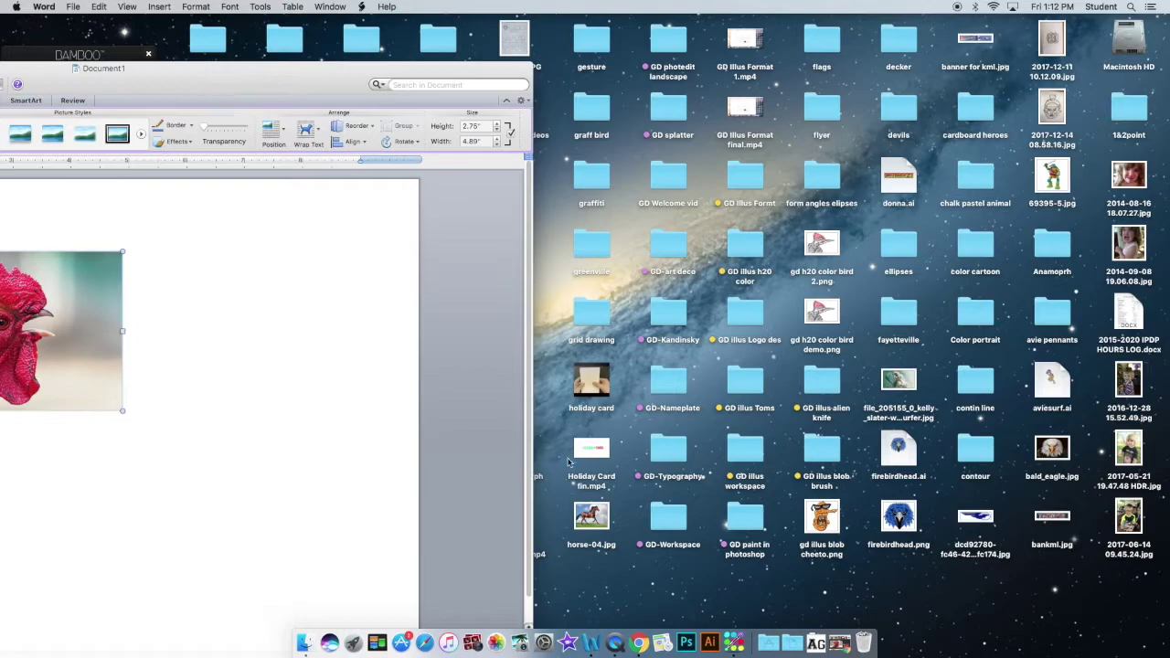
drag(595, 524, 175, 460)
double_click(274, 71)
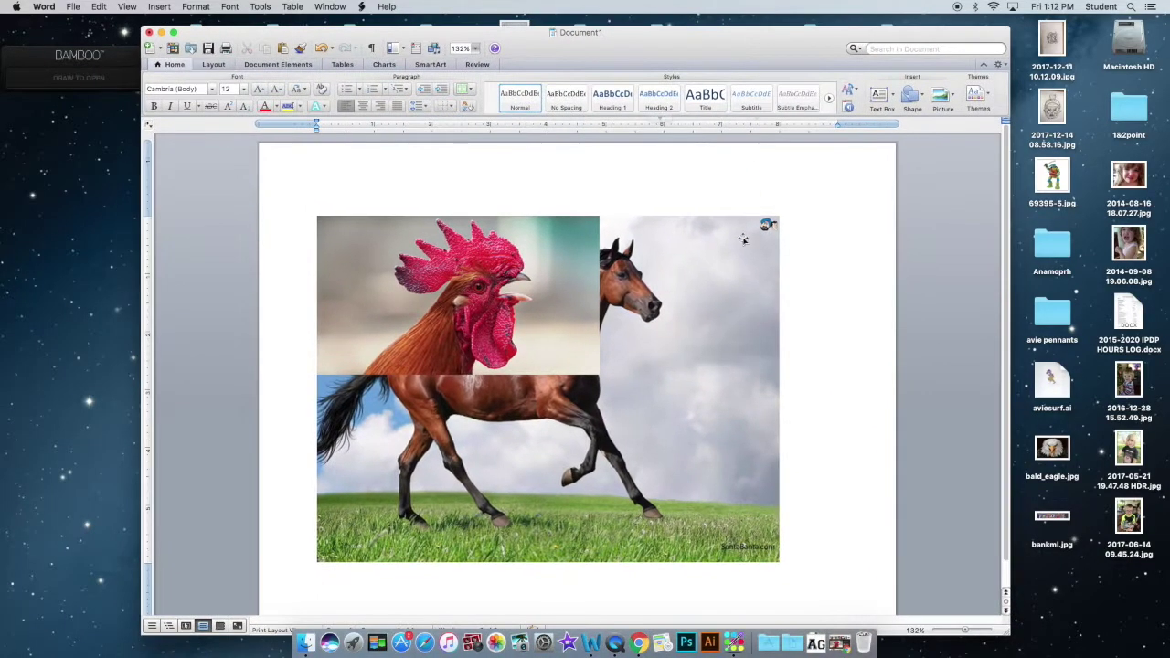
Step: Set the horse picture's text wrapping to In Front of Text and shift it down and to the right on the page
click(732, 285)
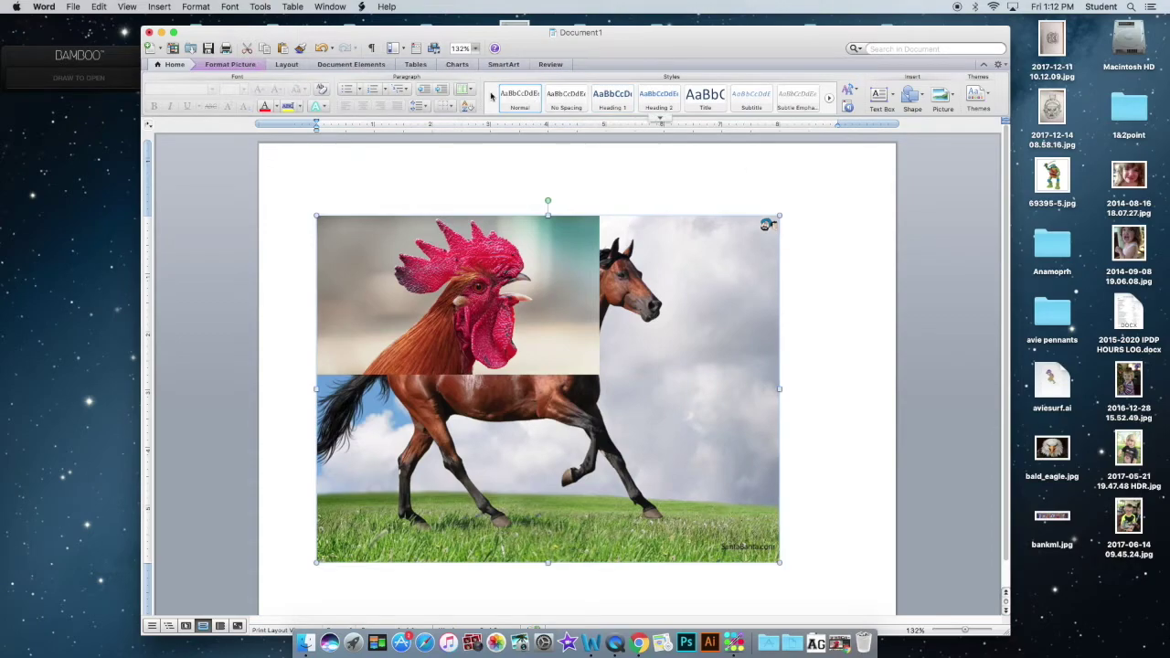
click(236, 65)
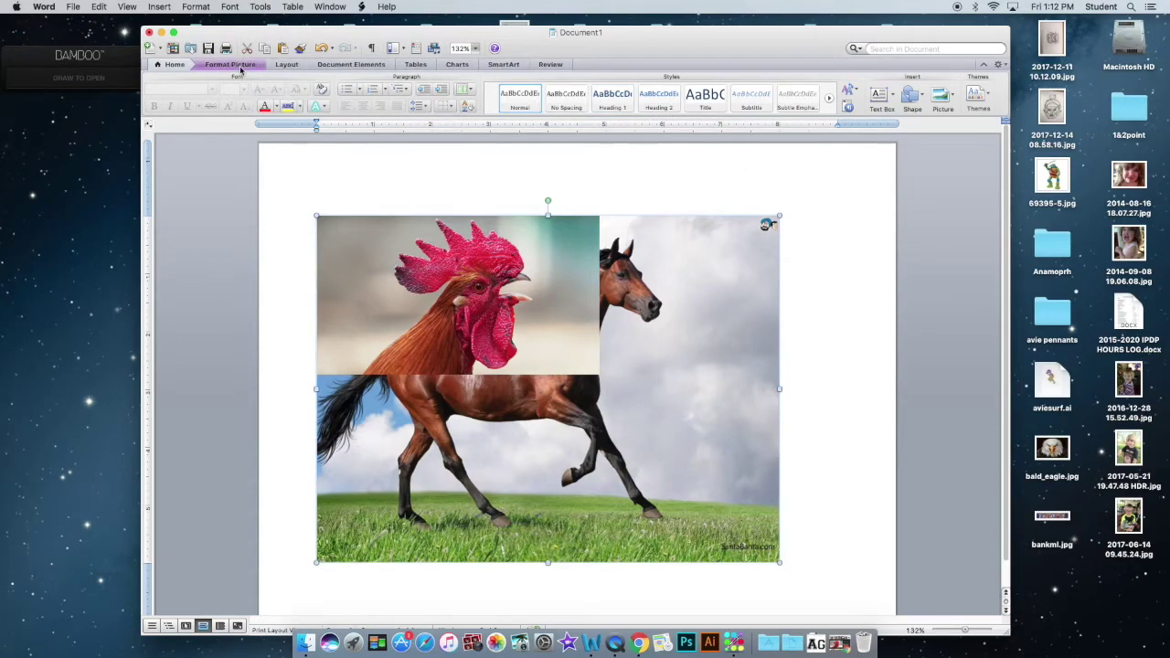
click(786, 97)
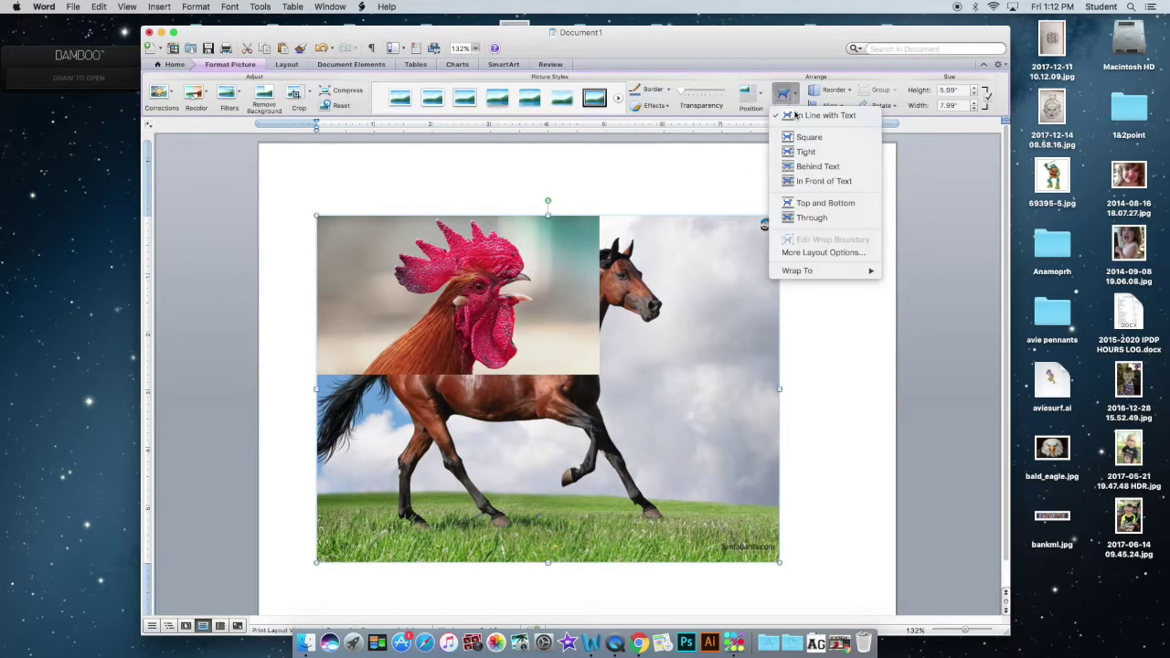
click(827, 180)
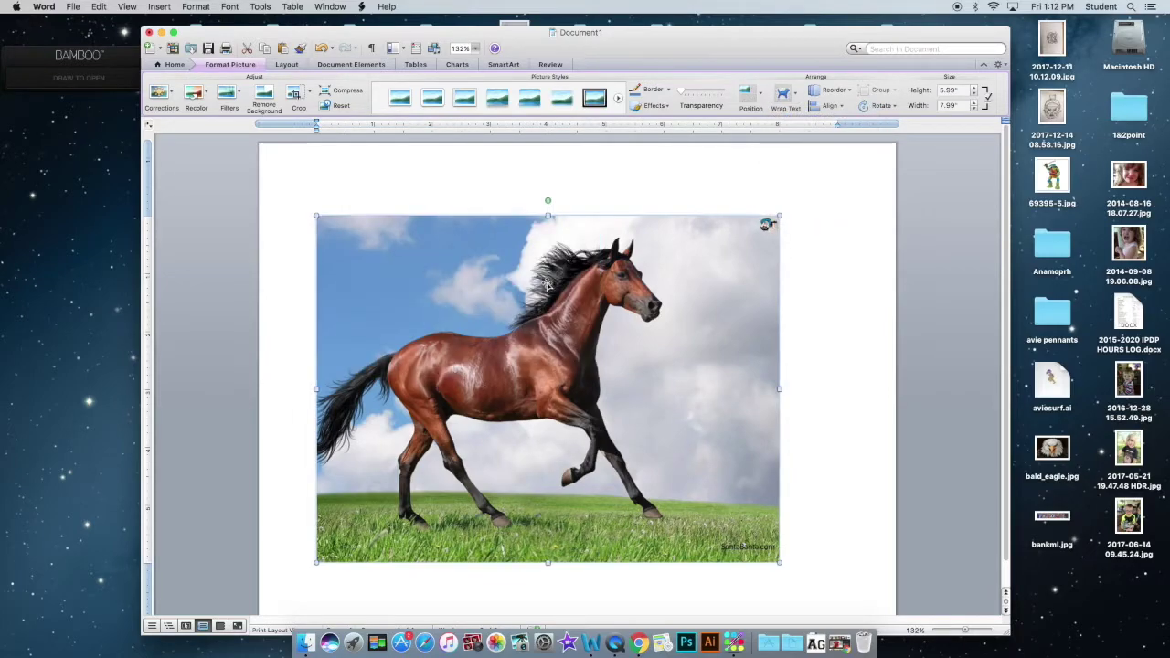
drag(747, 231, 809, 231)
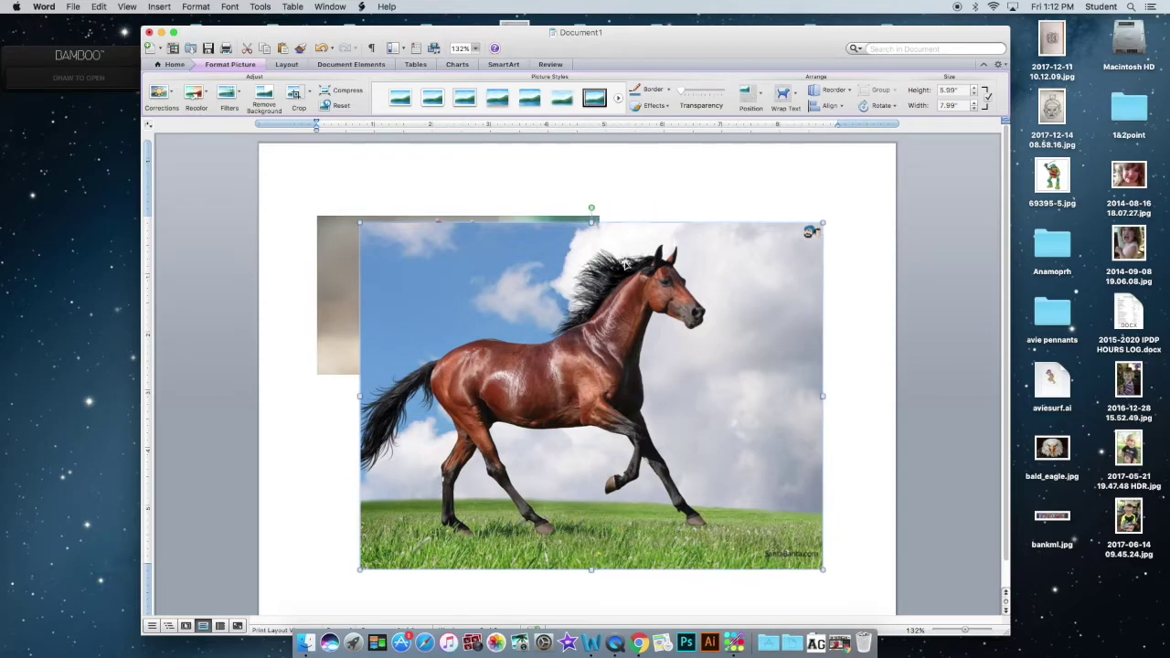
drag(625, 264, 625, 294)
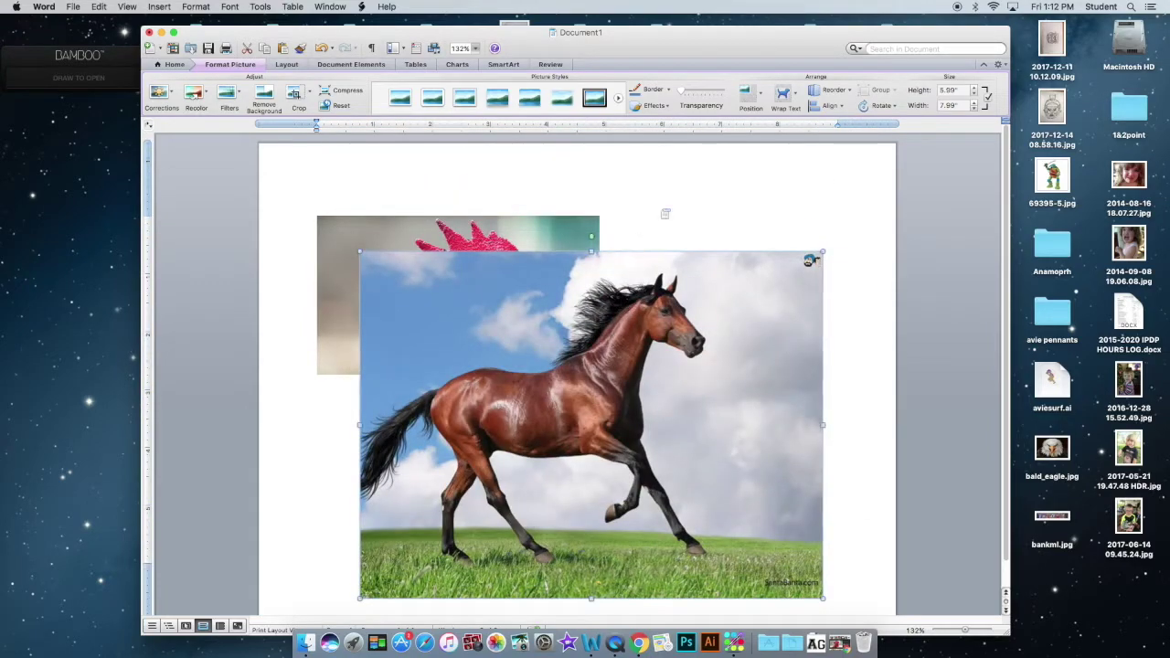
Step: Crop the horse picture's right, bottom and top edges closer to the horse, to about 6.18 by 5.28 inches
click(236, 66)
click(235, 66)
click(295, 96)
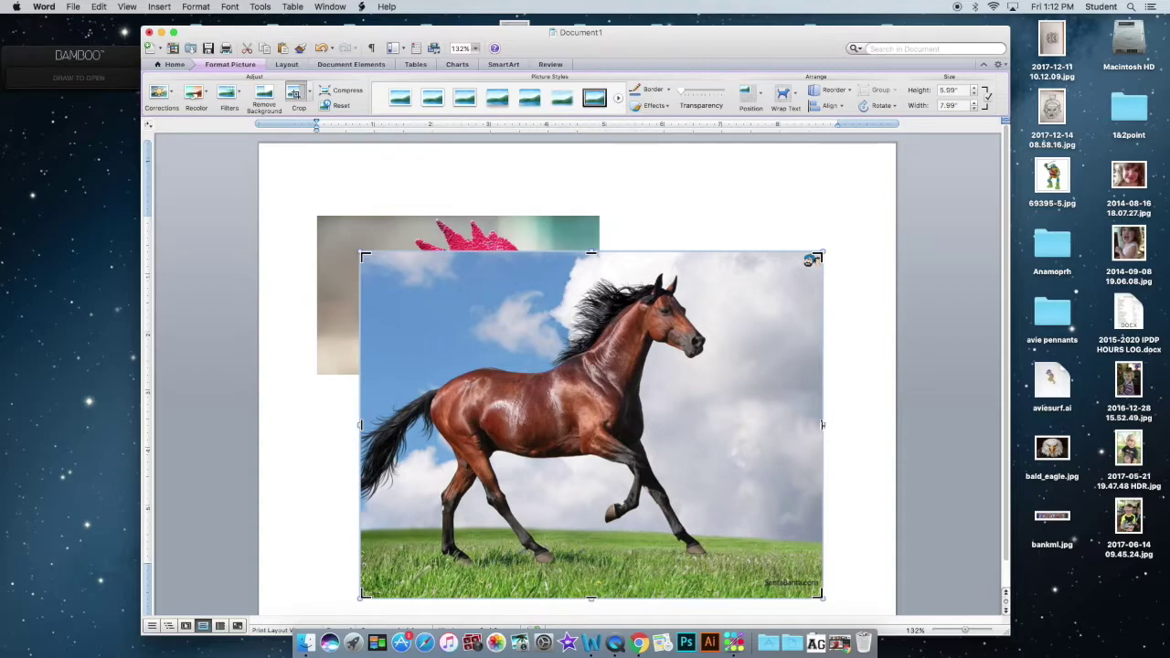
drag(822, 424, 717, 420)
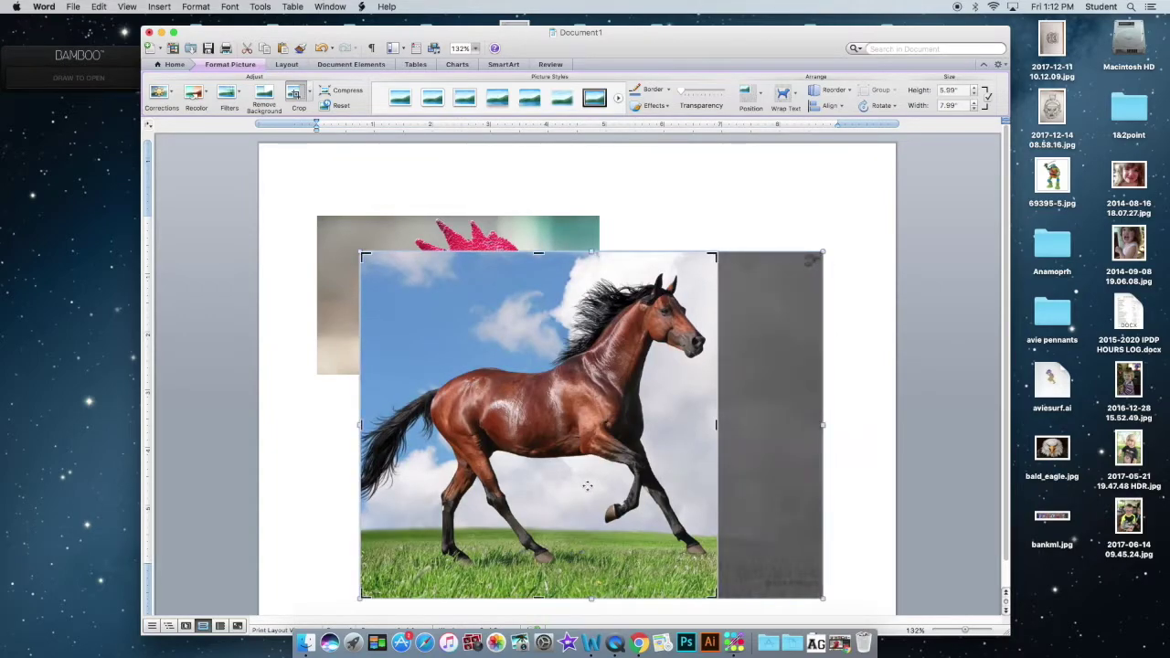
drag(537, 599, 537, 574)
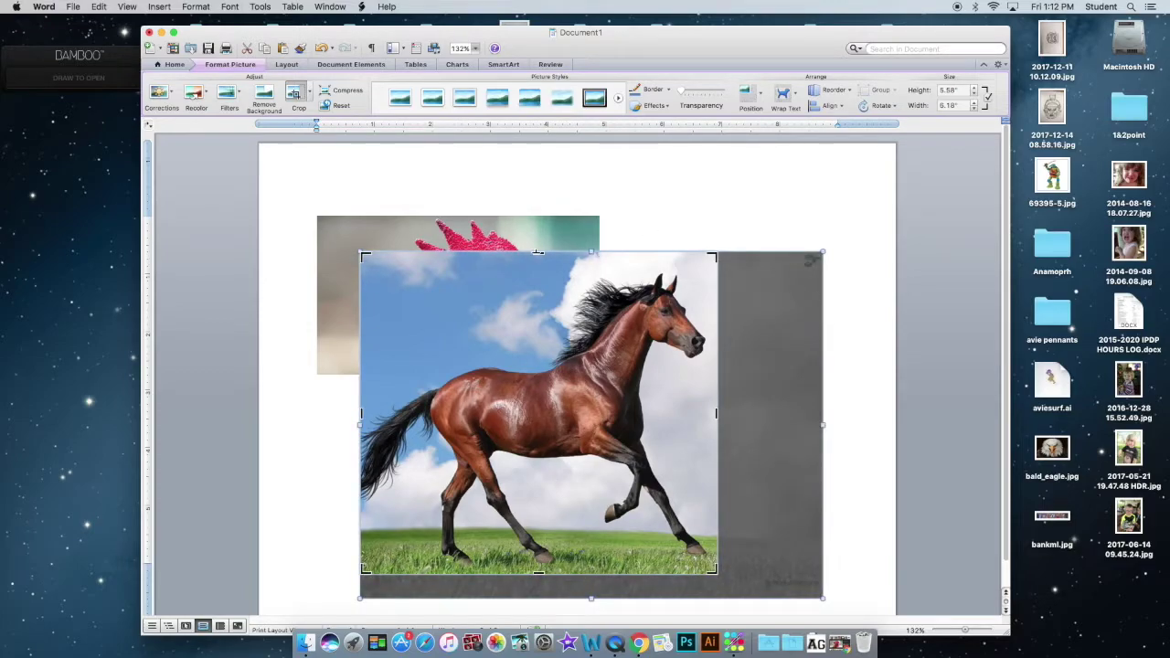
drag(537, 264, 537, 270)
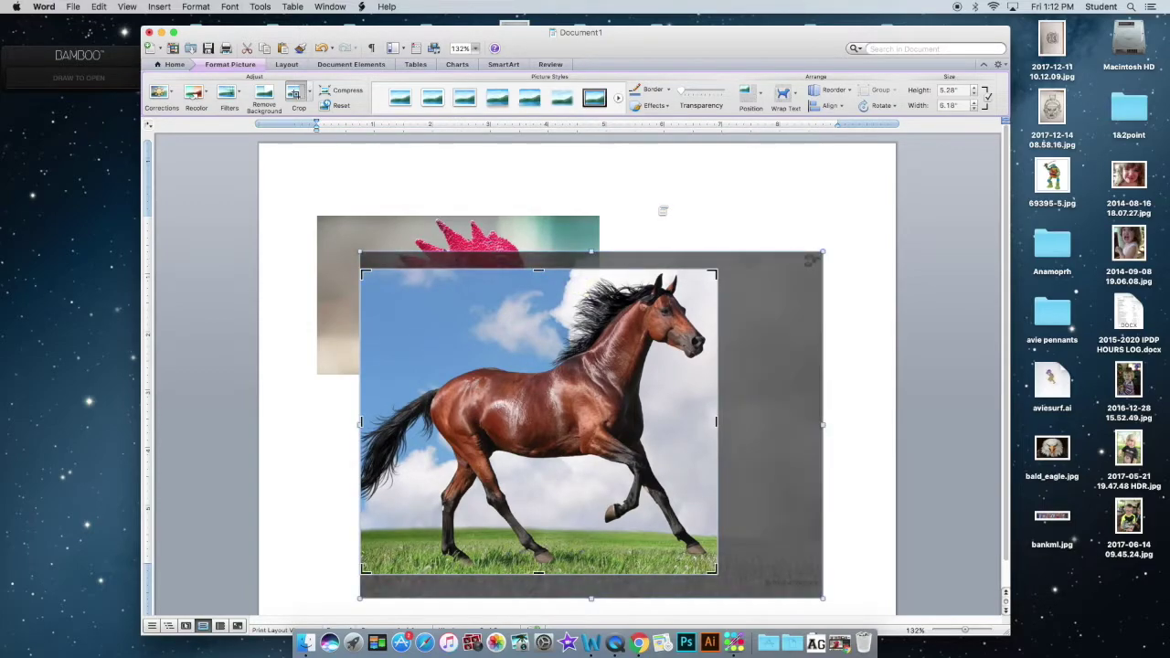
click(663, 210)
Step: Move the rooster picture to the page's upper right and the horse picture left to the margin
click(533, 233)
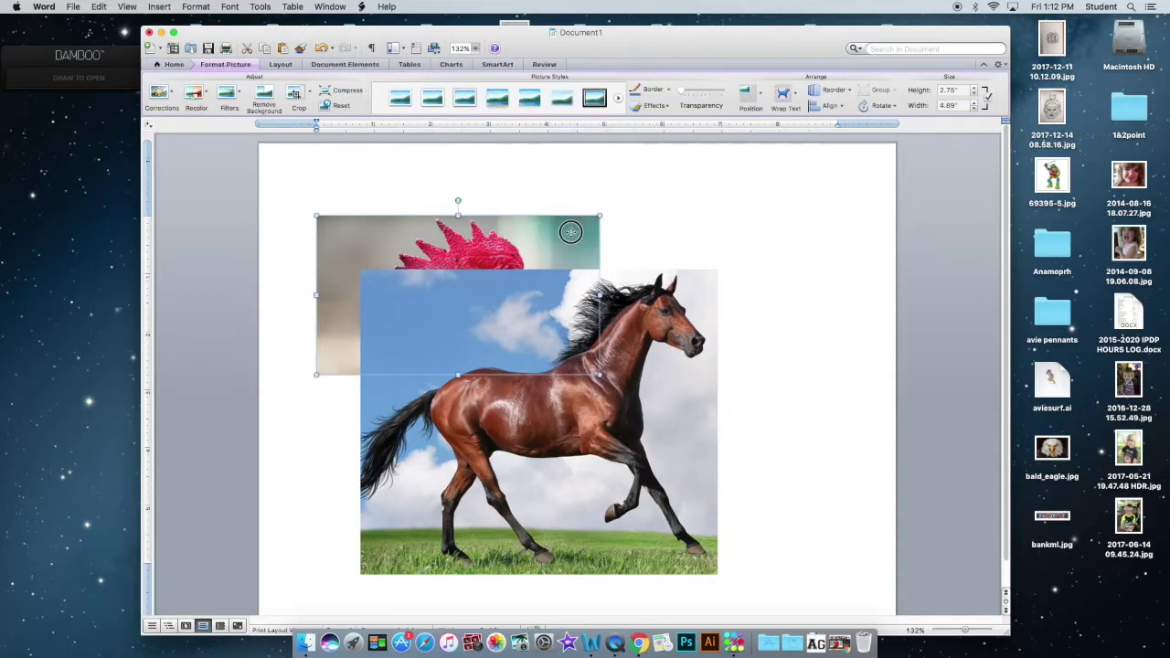
drag(570, 232, 801, 213)
drag(630, 320, 579, 330)
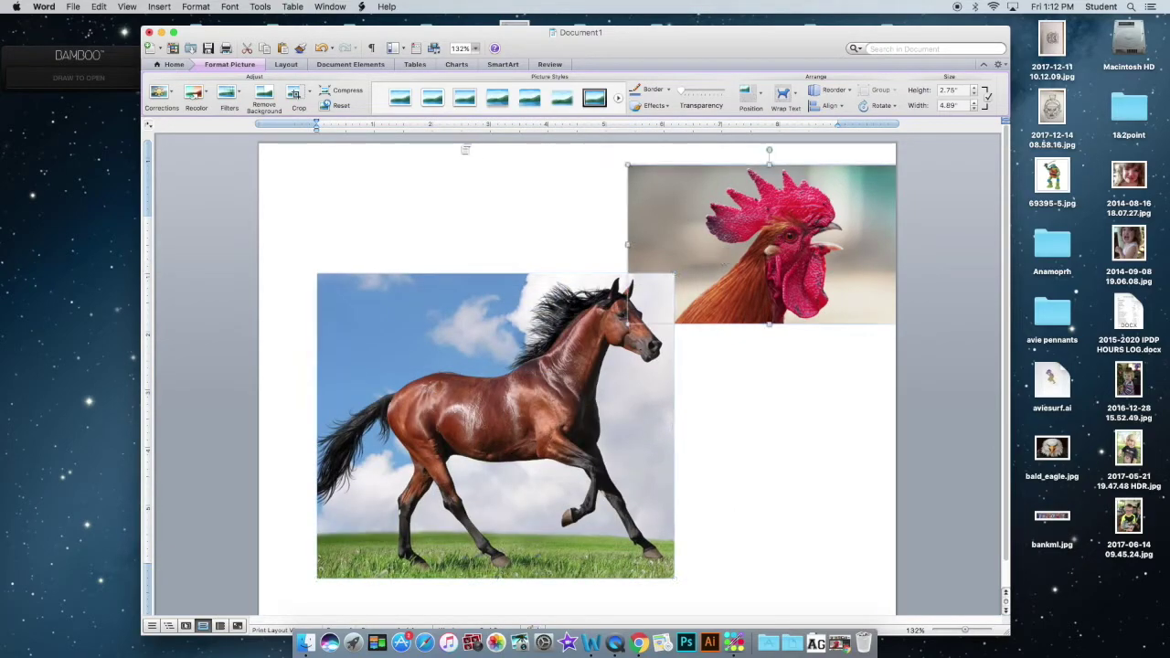
drag(736, 200, 691, 191)
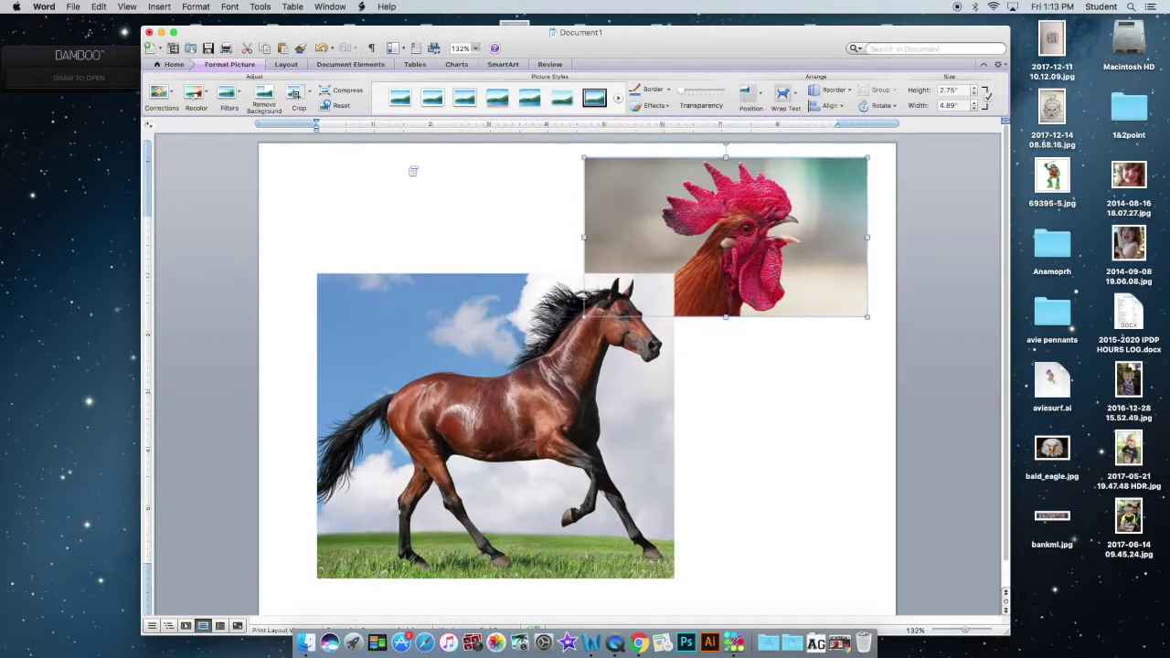
Step: Crop both sides of the rooster picture close to the head, to about 3.04 inches wide
click(294, 95)
drag(595, 236, 629, 236)
drag(867, 237, 801, 239)
click(818, 339)
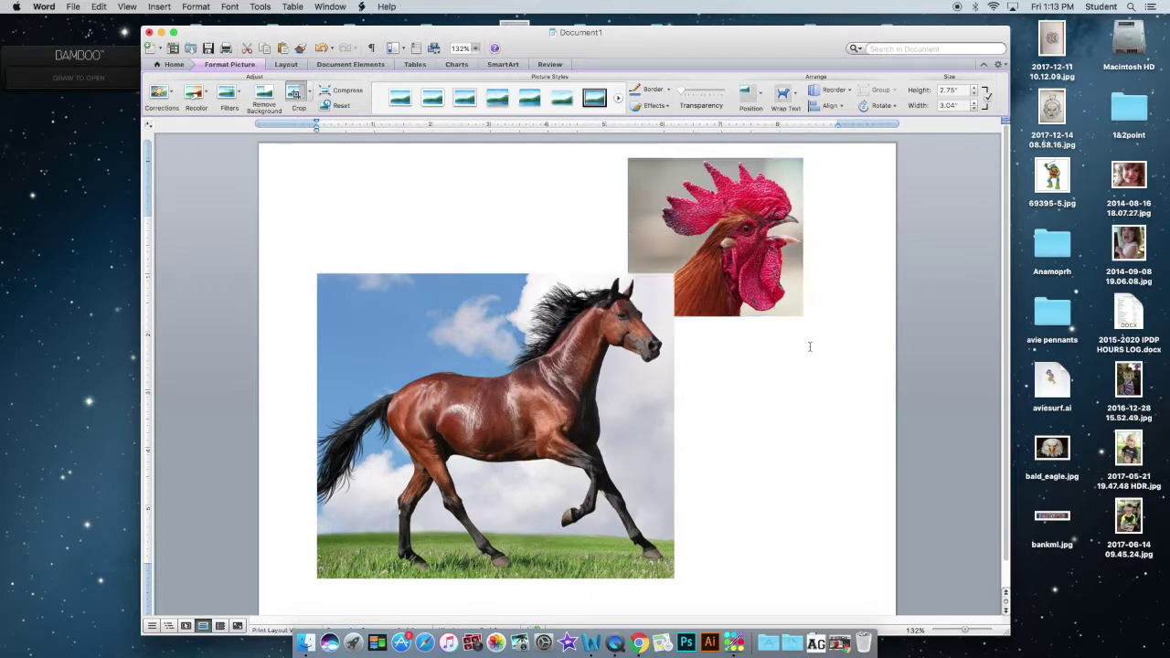
Step: Bring the rooster picture to the front of the horse picture, keeping its wrapping In Front of Text
click(738, 241)
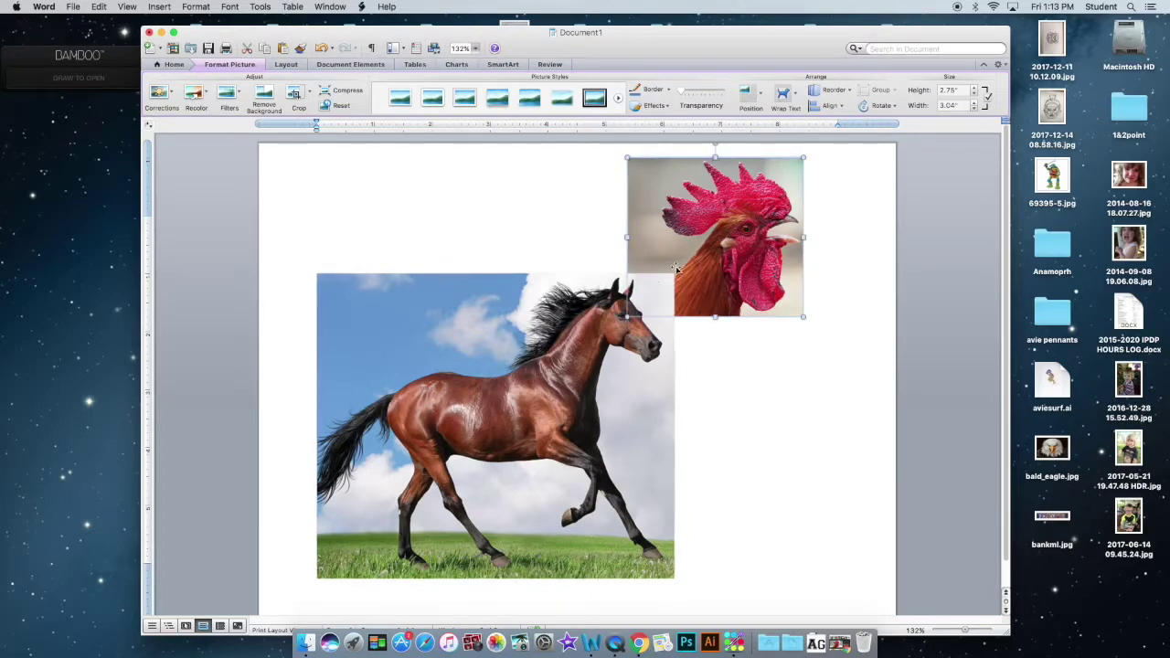
click(783, 94)
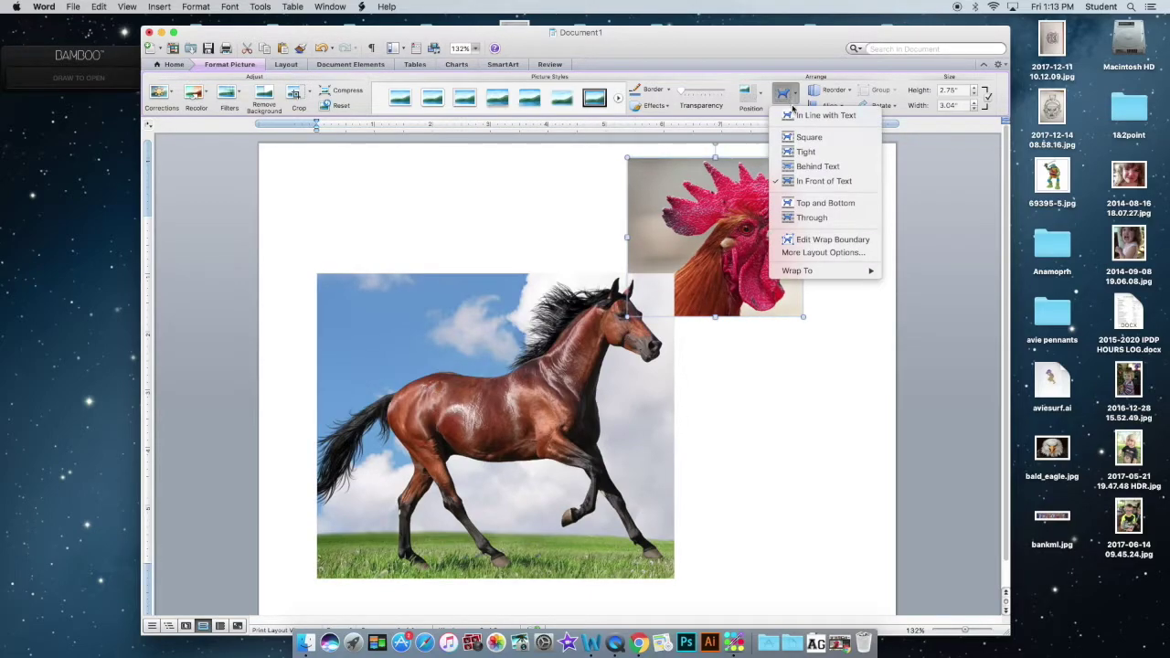
click(816, 181)
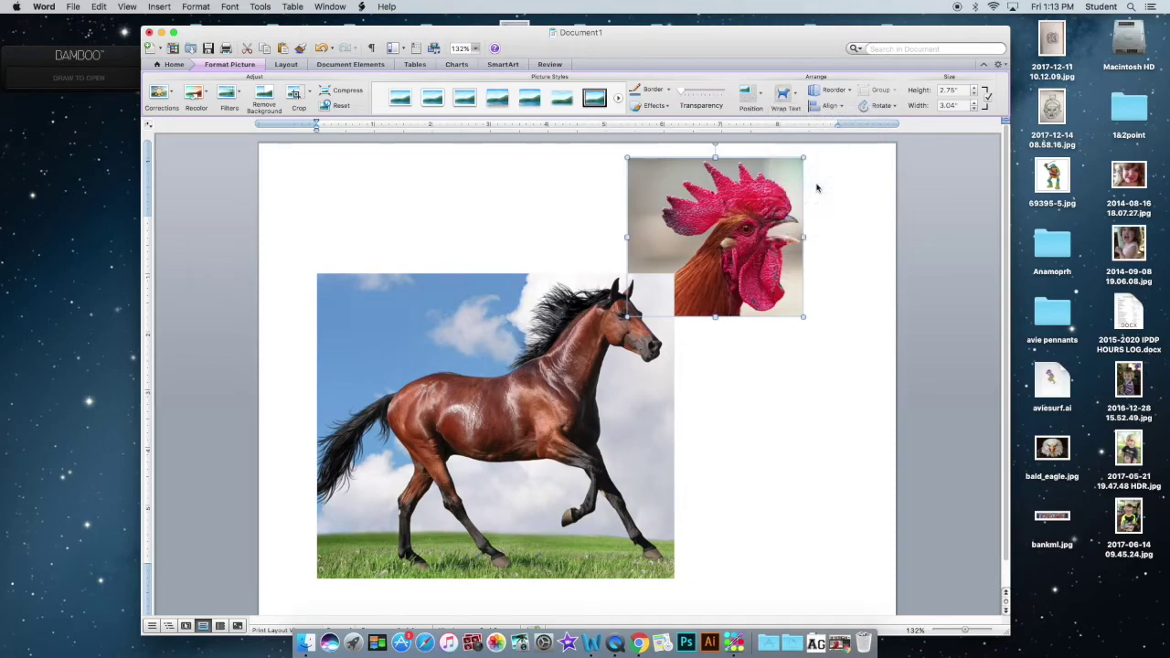
click(837, 89)
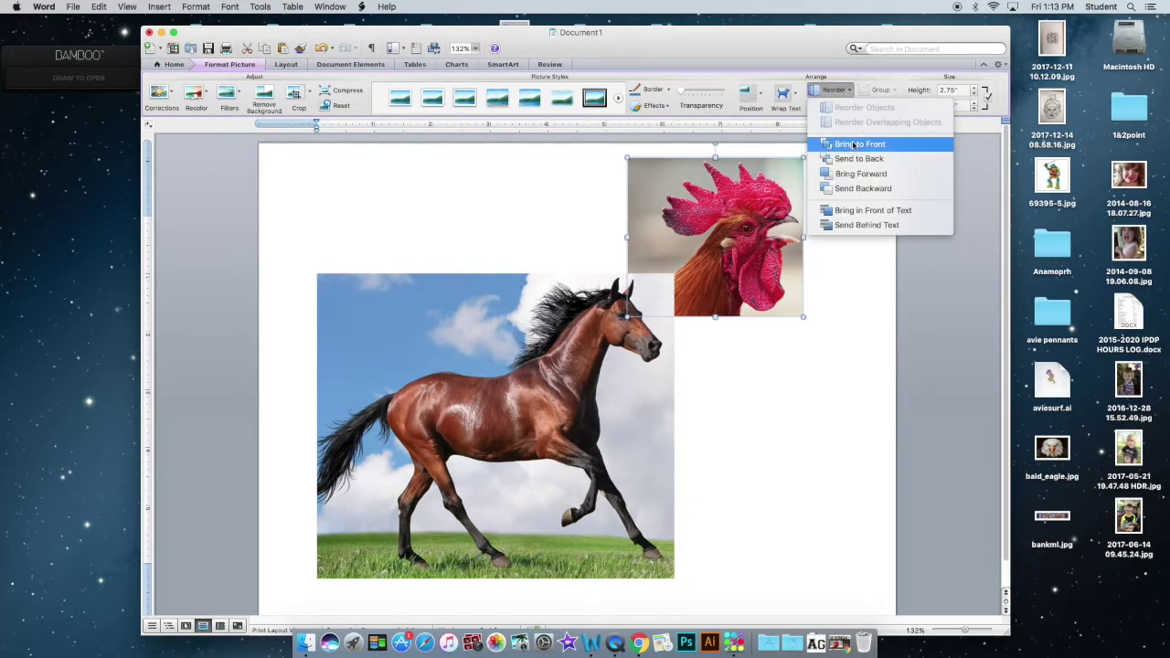
click(852, 145)
Step: Place the rooster picture over the horse's head and shrink it proportionally to about 2.63 by 2.38 inches
drag(722, 262, 613, 305)
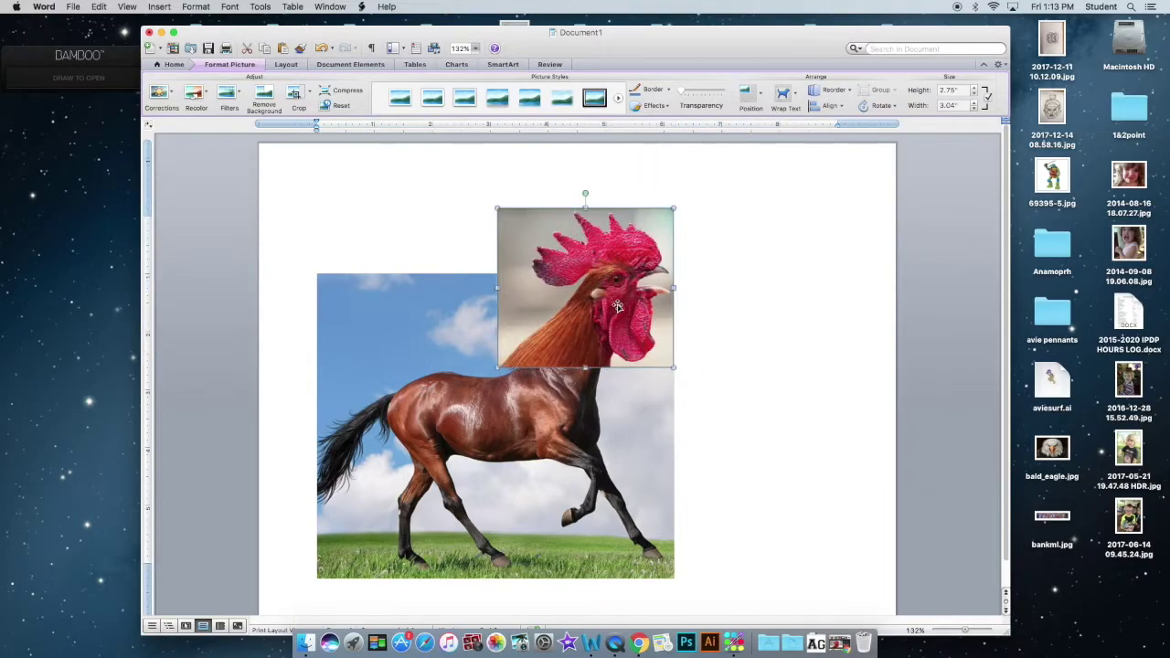
drag(674, 207, 650, 230)
drag(593, 307, 604, 316)
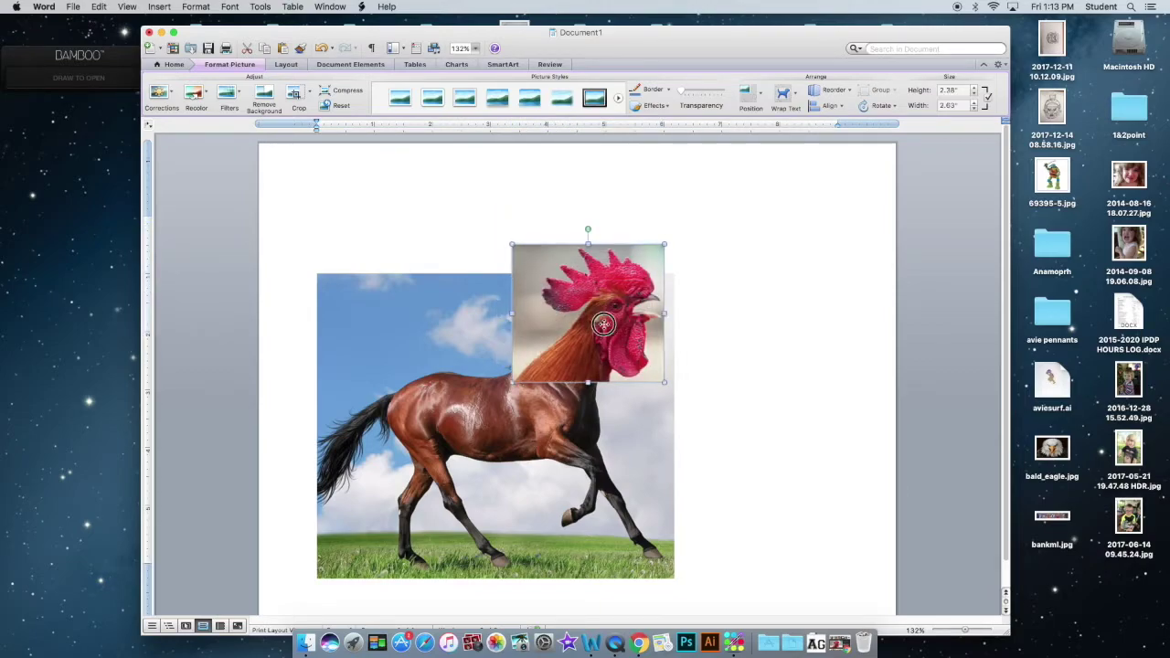
drag(603, 324, 604, 316)
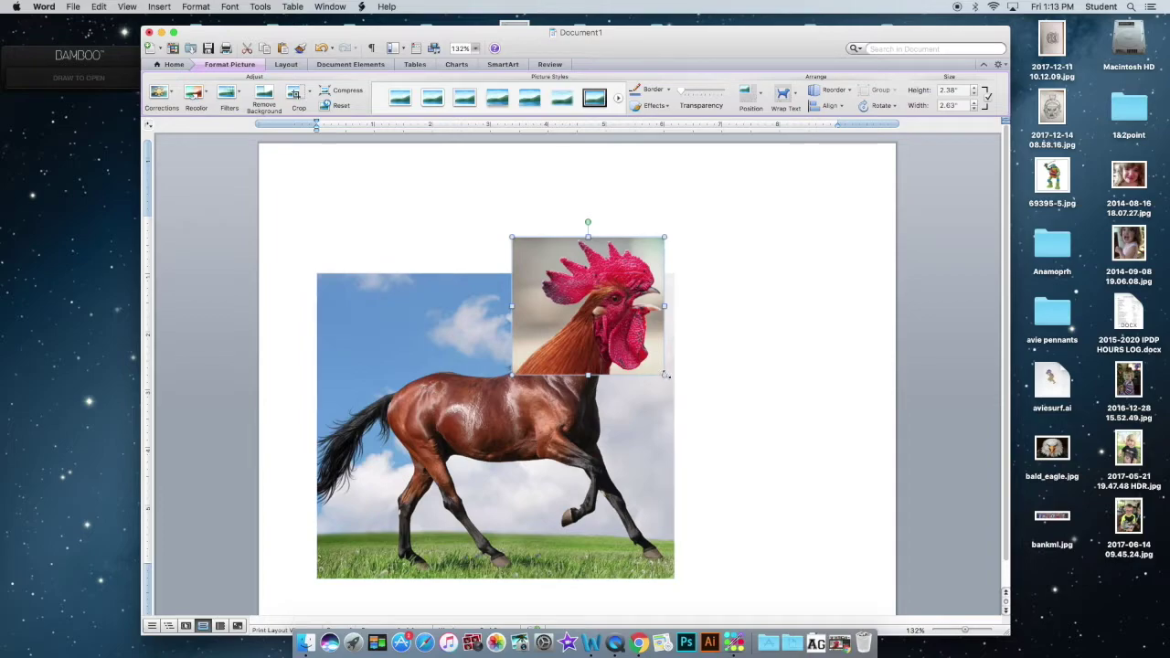
Step: Rotate the rooster picture slightly clockwise so its neck lines up with the horse's neck
drag(592, 222, 594, 225)
drag(592, 309, 595, 315)
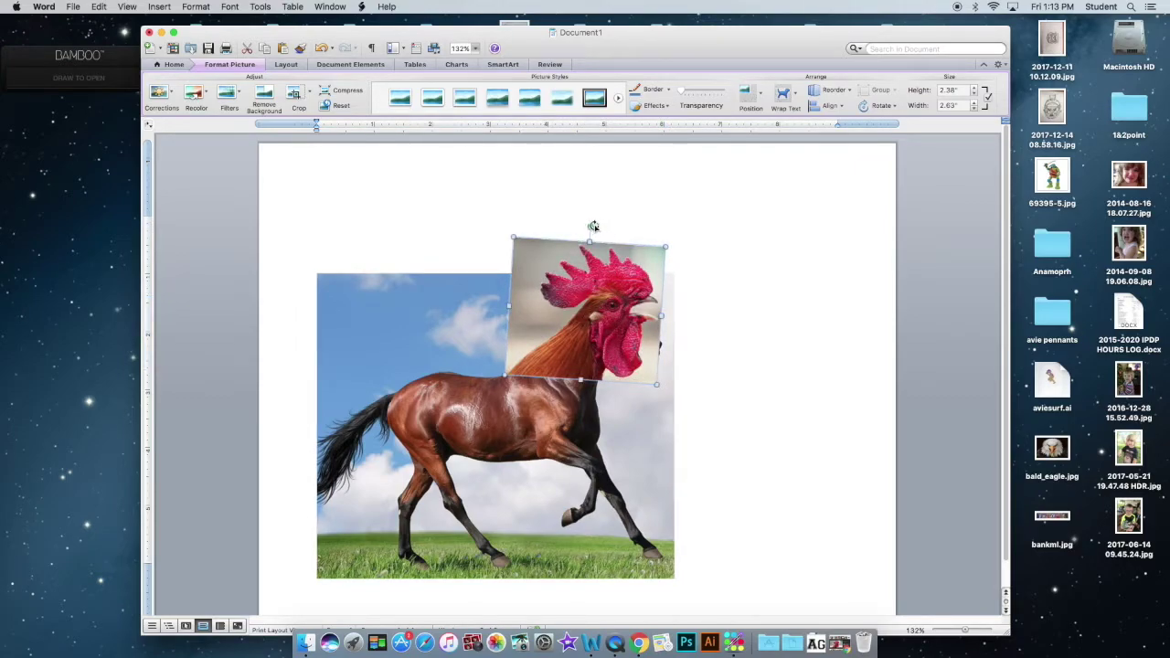
drag(593, 226, 596, 225)
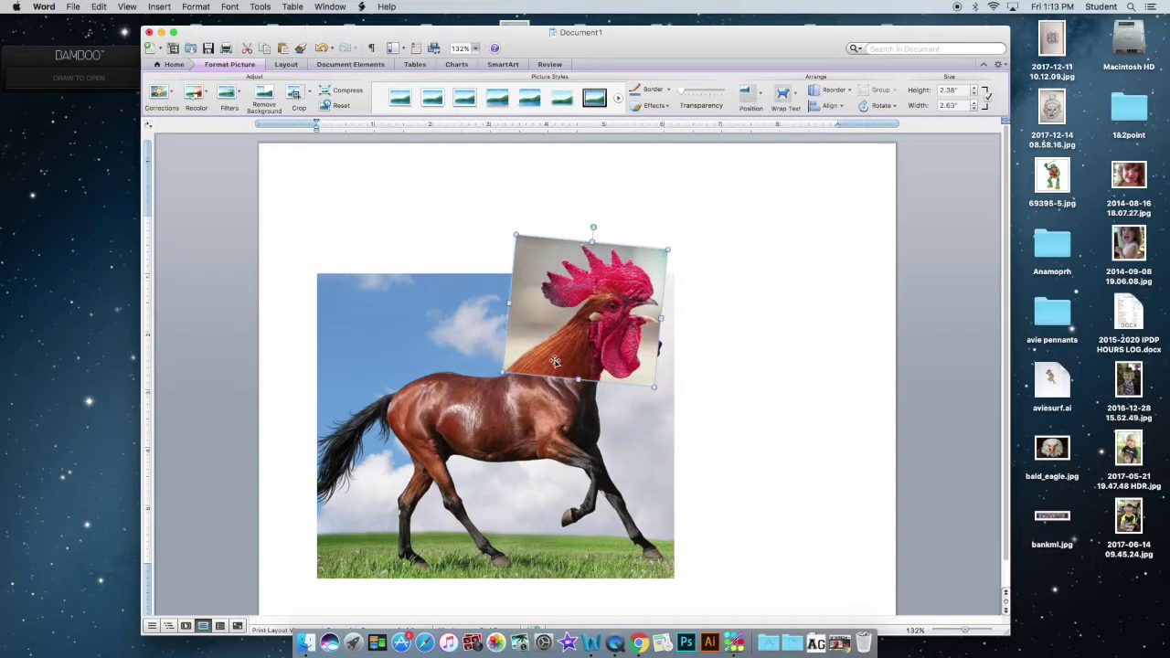
click(744, 304)
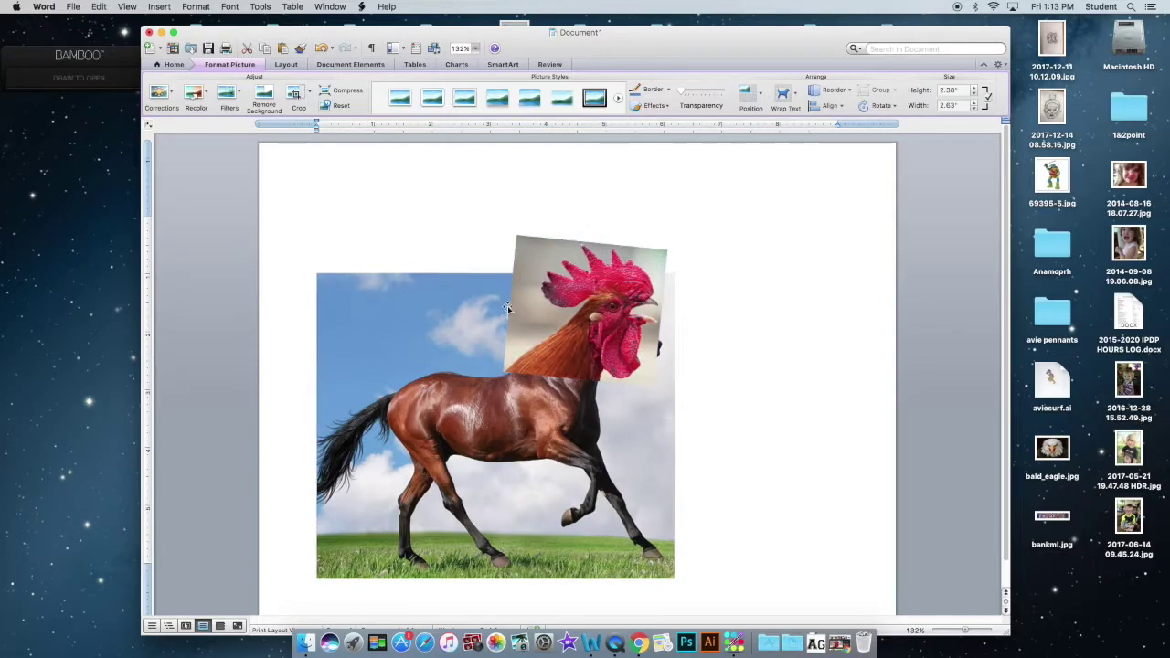
Step: Select the horse and rooster pictures together and enlarge both proportionally
click(450, 334)
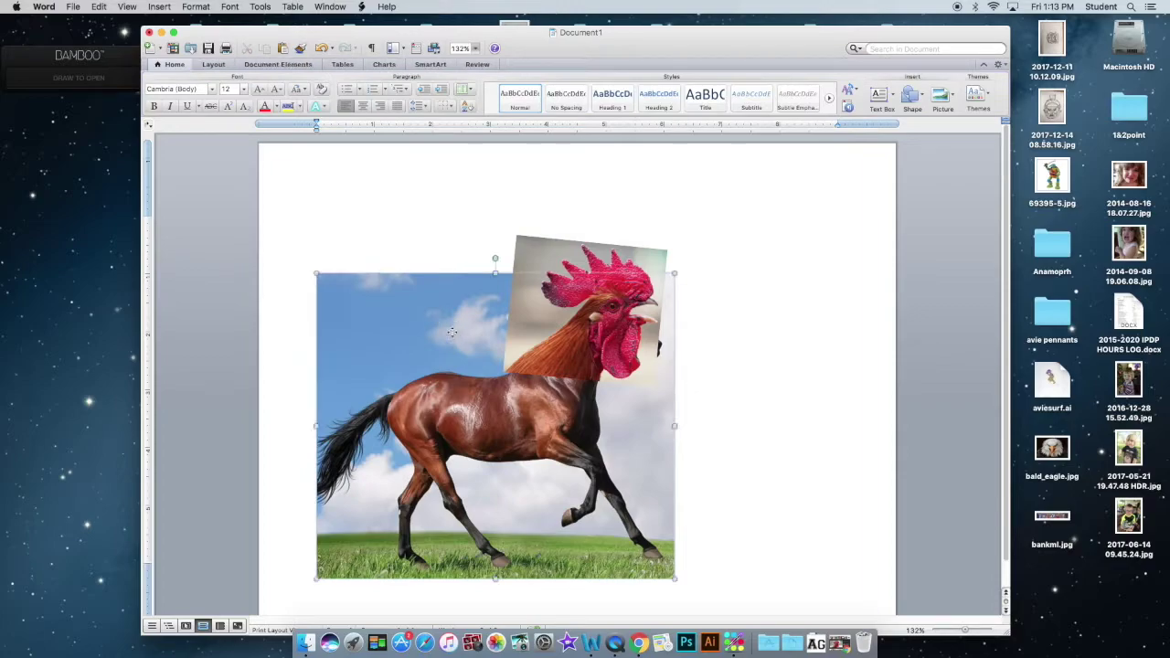
shift+click(558, 255)
drag(667, 248, 695, 238)
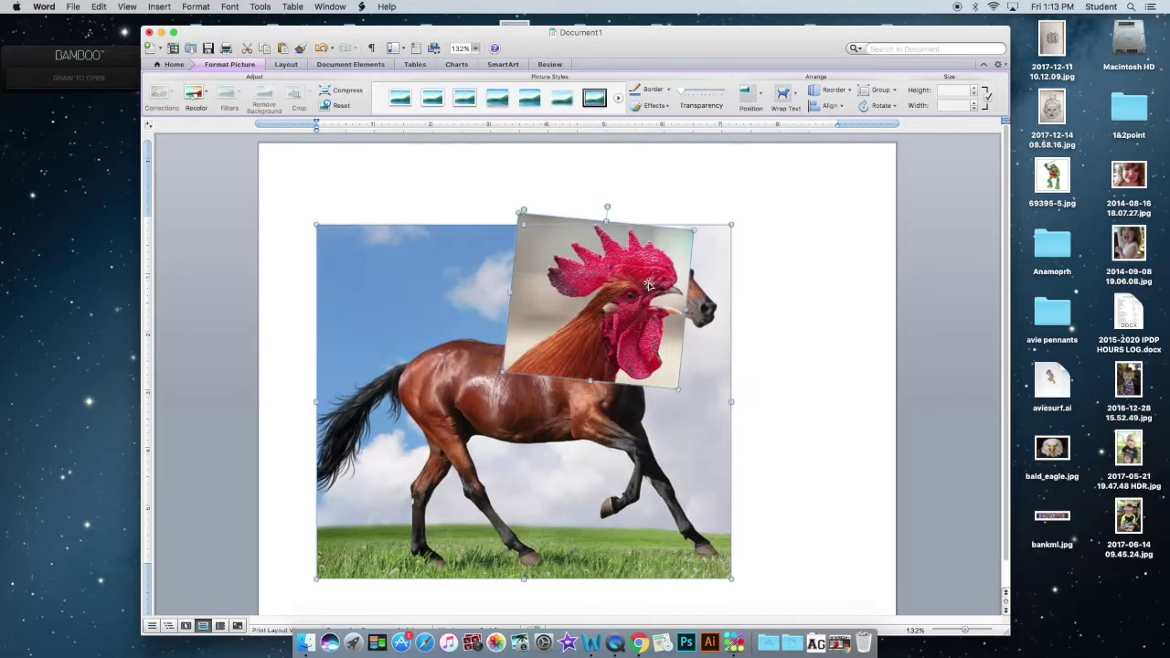
Step: Move the rooster picture up and right so its neck meets the enlarged horse's body, then deselect it
click(638, 290)
mouse_move(612, 304)
mouse_down()
mouse_move(664, 274)
mouse_move(632, 302)
mouse_up()
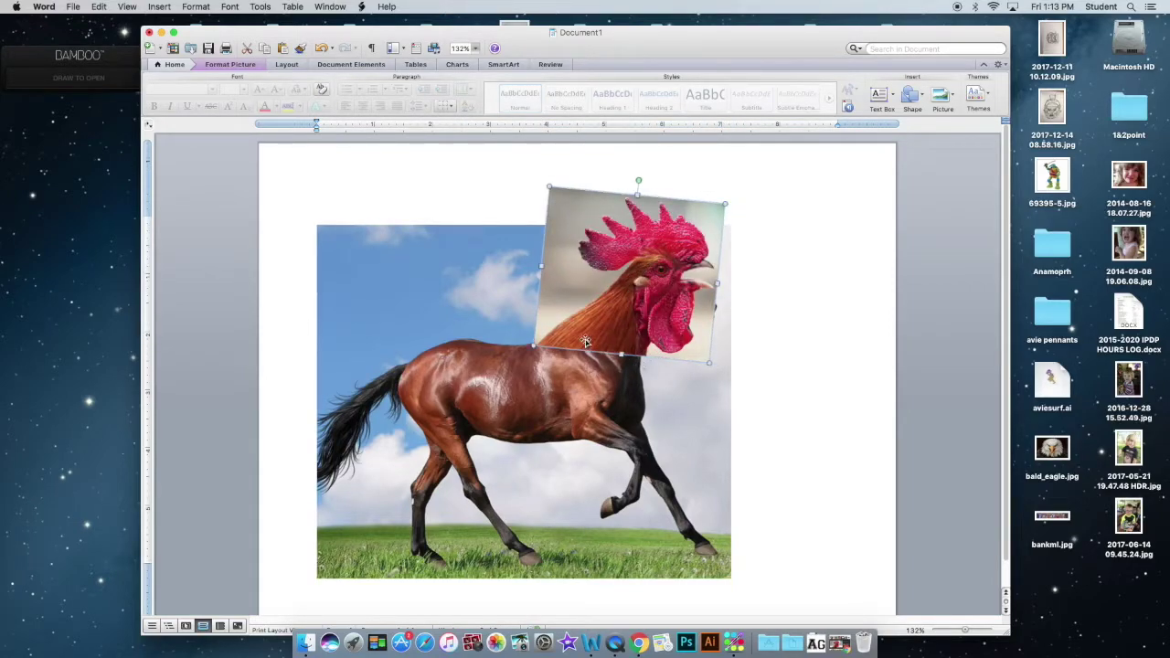
click(799, 272)
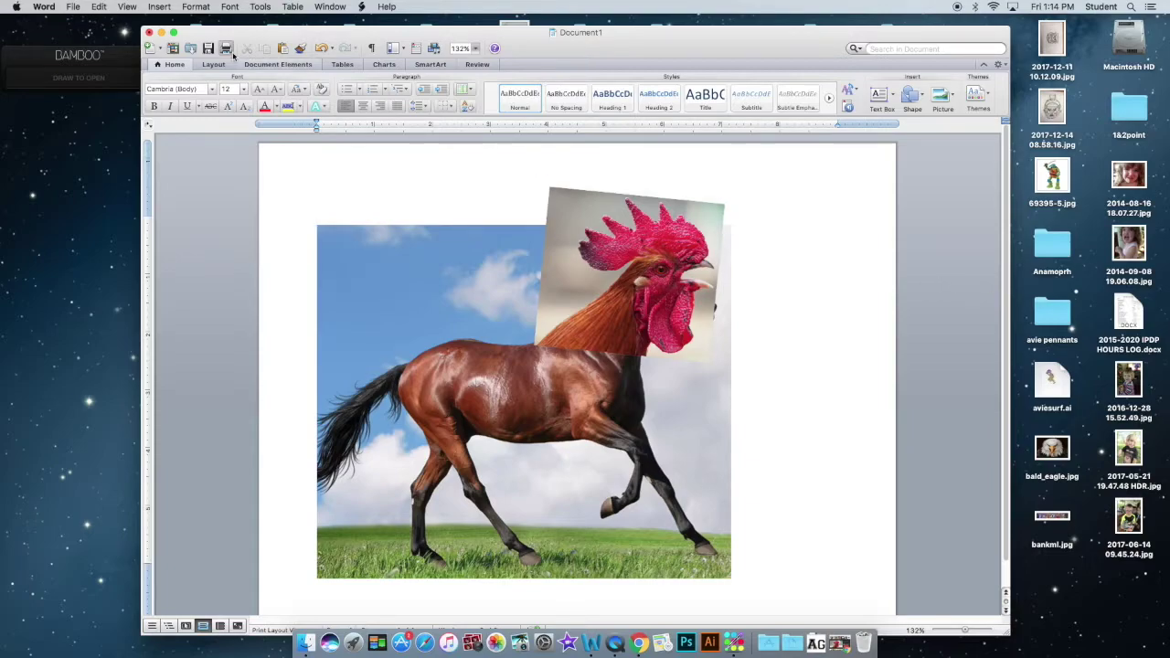
Step: Recolor the rooster picture to black and white with the lowest Color Saturation preset
click(76, 7)
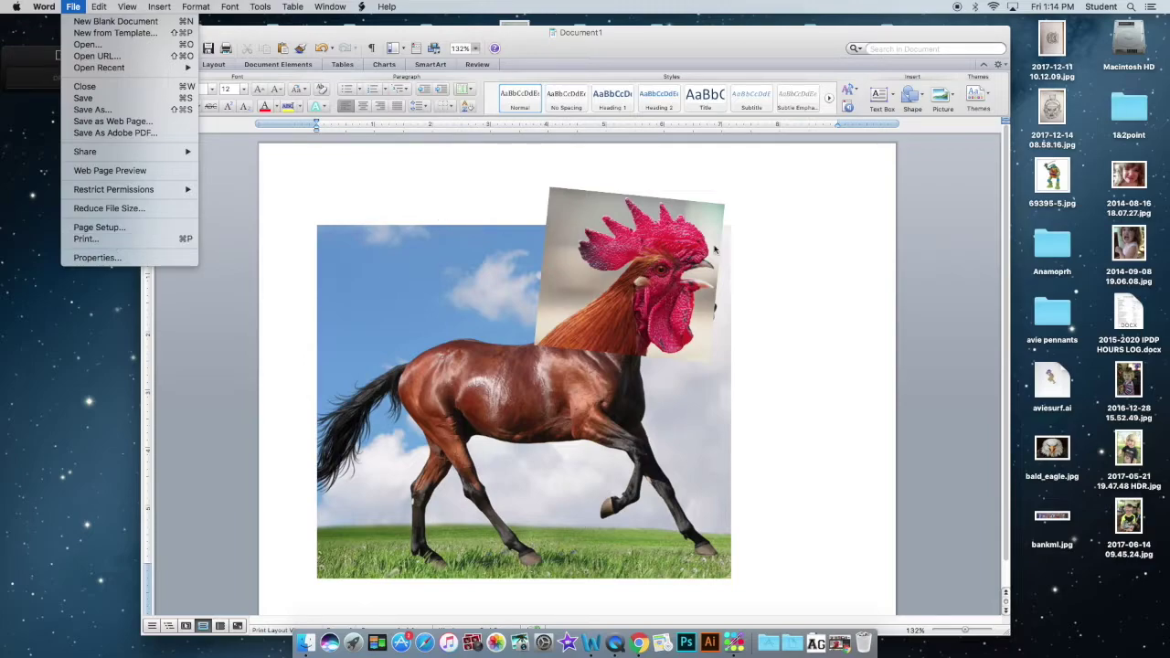
click(803, 241)
click(666, 259)
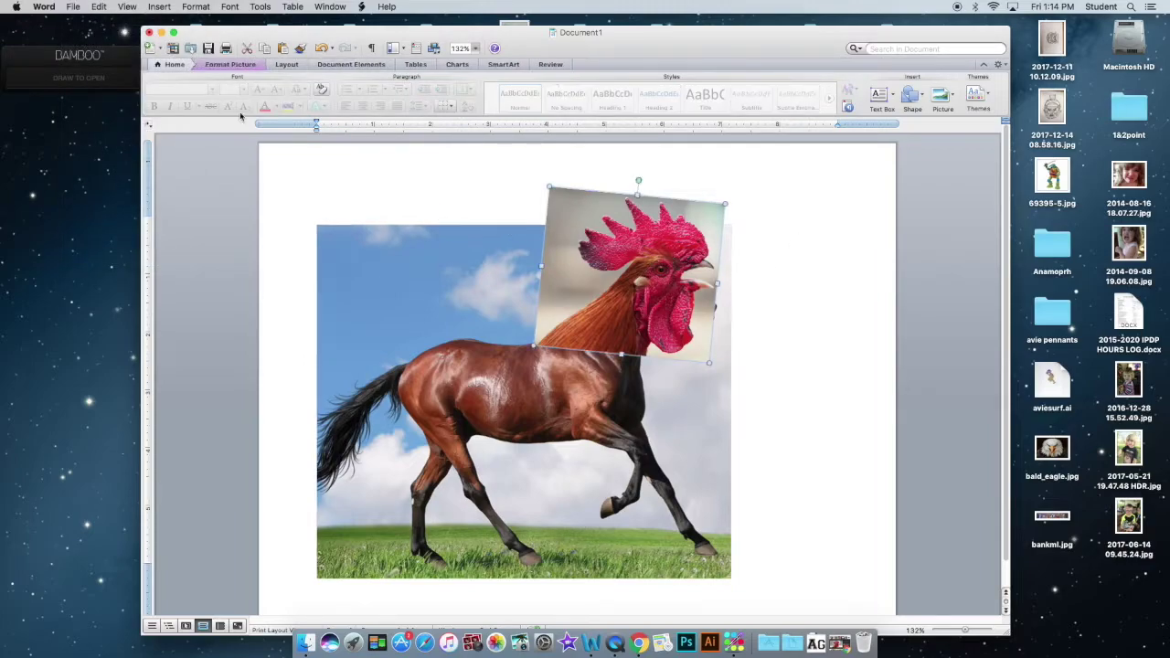
click(245, 66)
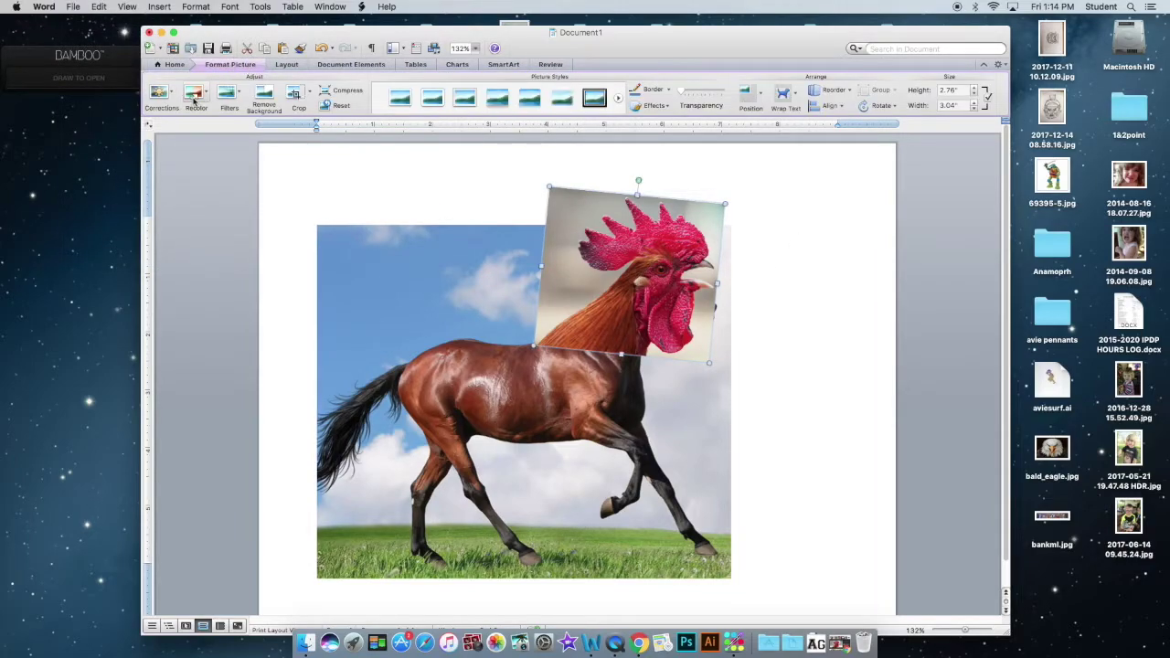
click(193, 99)
click(200, 135)
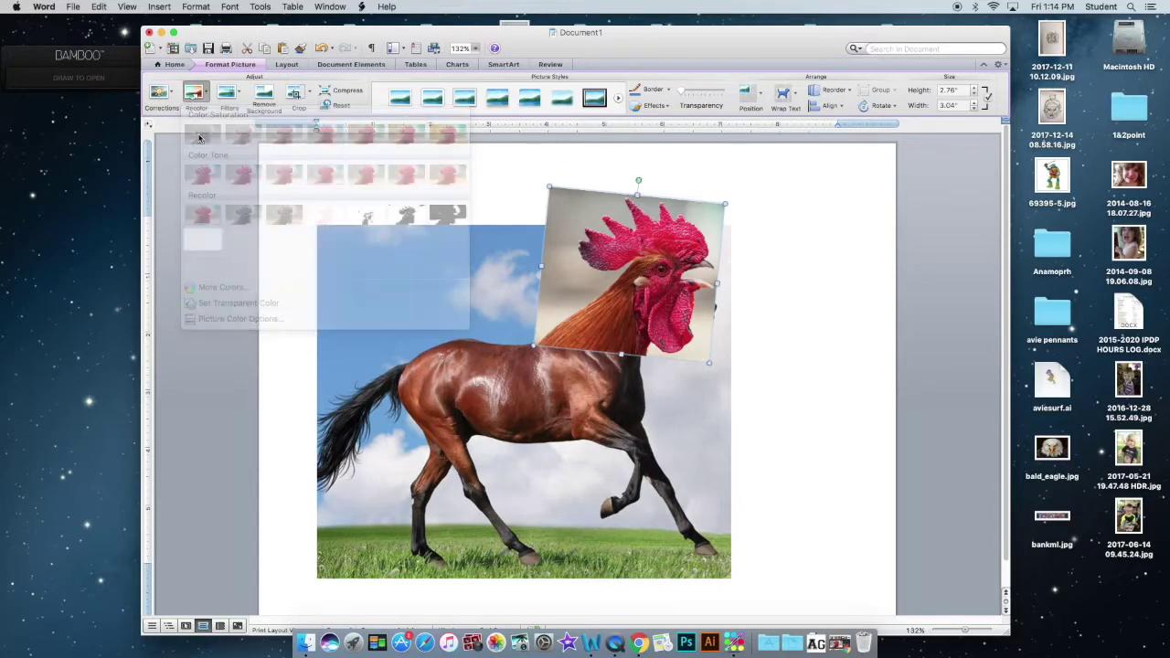
Step: Apply the same lowest Color Saturation preset to the horse picture, matching the grayscale rooster
click(515, 380)
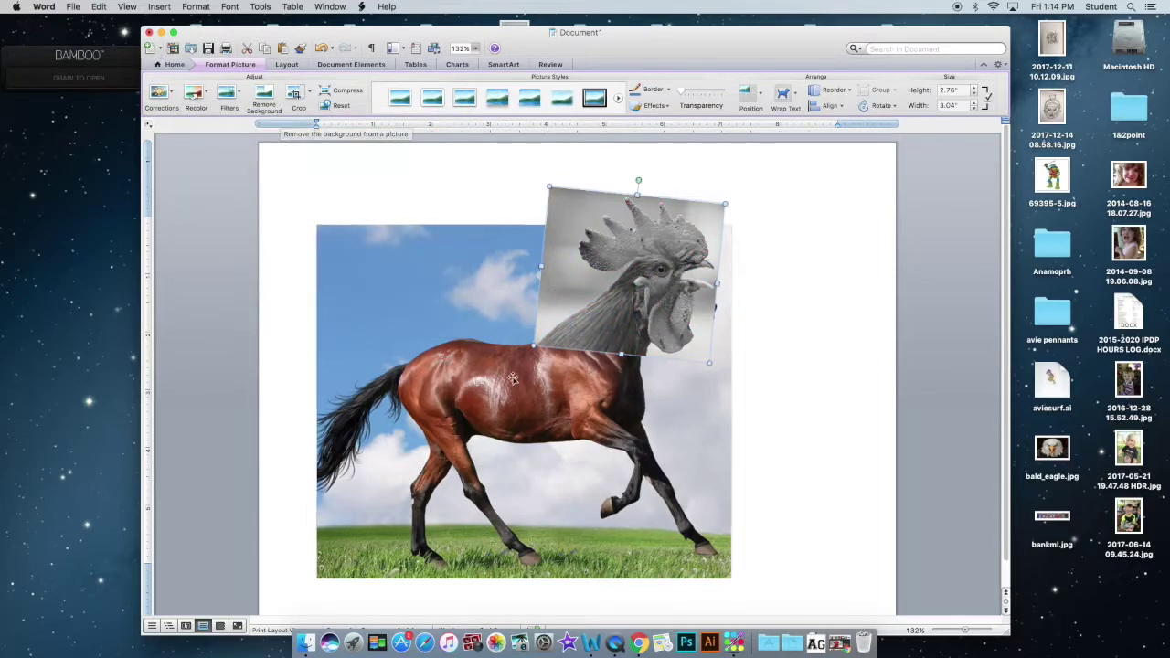
click(194, 99)
click(199, 137)
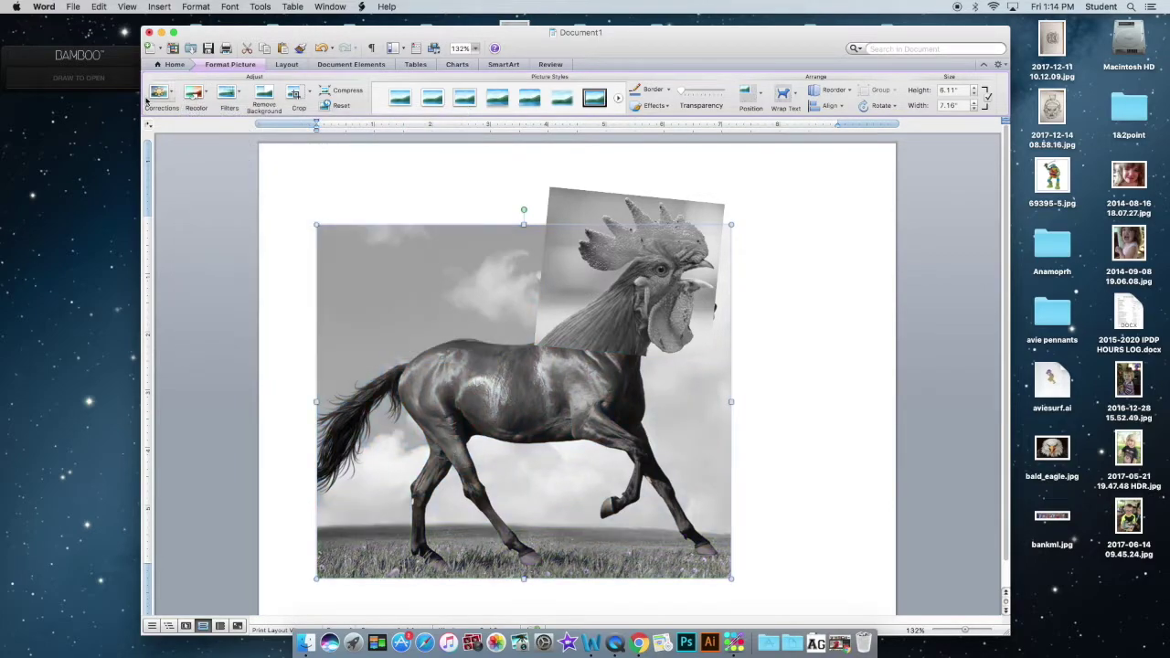